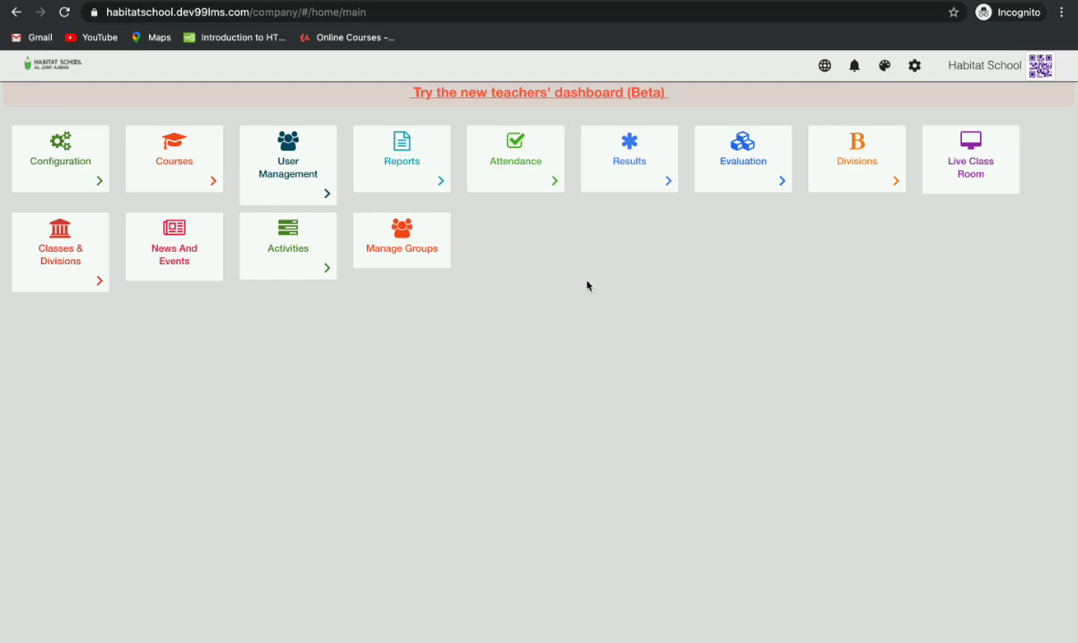
Switch to the new teachers' dashboard (Beta) and expand class 10A's courses down to G10-BANGLA-PA1
{"action": "left_click", "coordinate": [499, 95]}
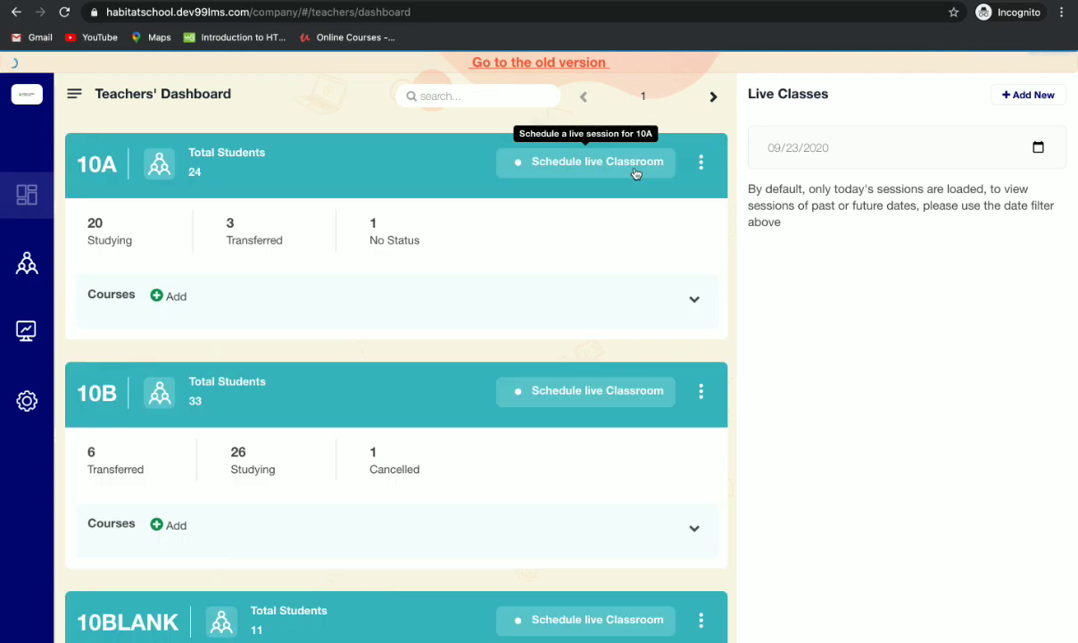
{"action": "scroll", "coordinate": [543, 242], "scroll_direction": "down", "scroll_amount": 1}
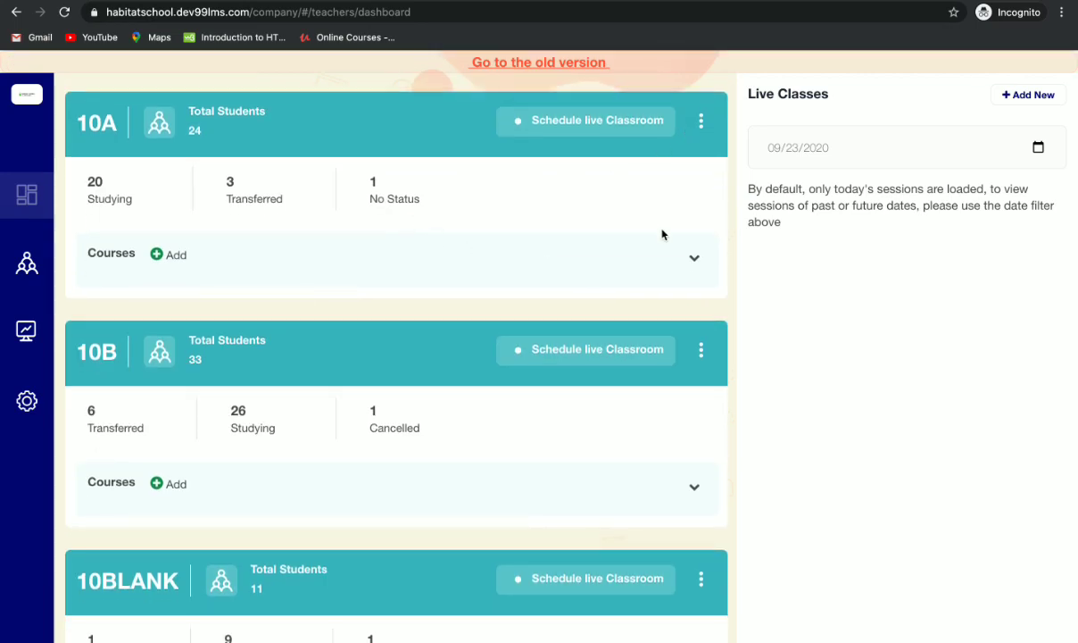
{"action": "scroll", "coordinate": [662, 234], "scroll_direction": "up", "scroll_amount": 1}
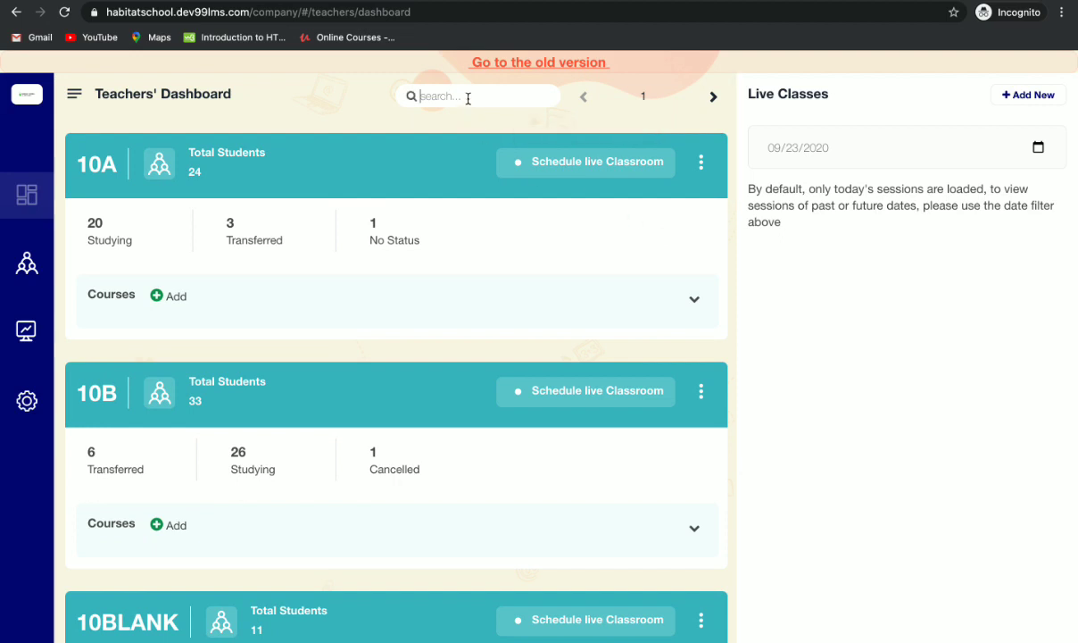
{"action": "left_click", "coordinate": [694, 302]}
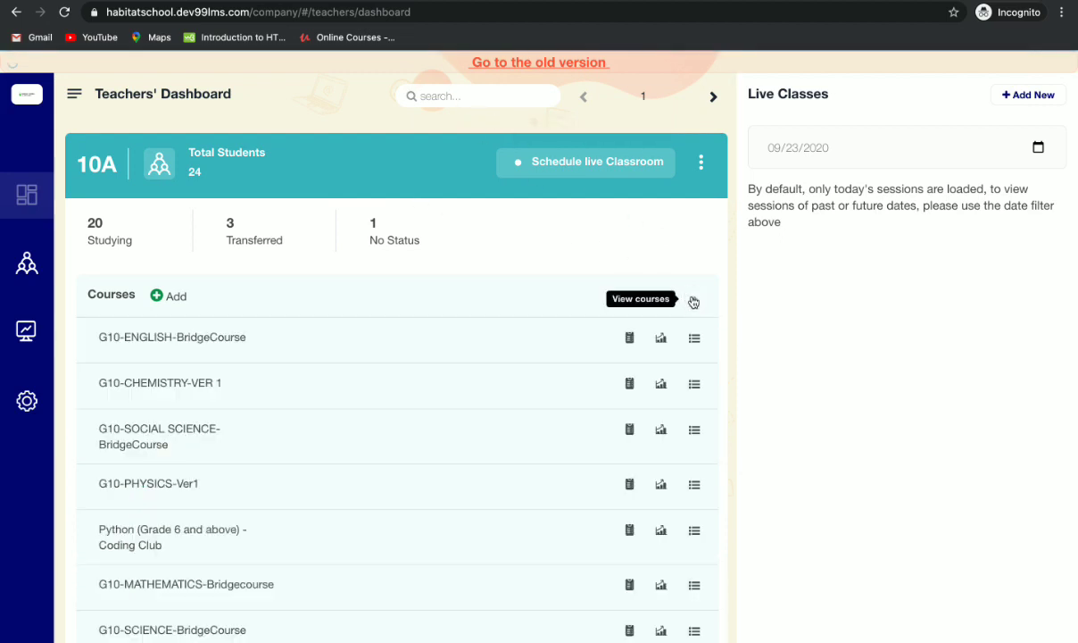
{"action": "scroll", "coordinate": [519, 314], "scroll_direction": "down", "scroll_amount": 6}
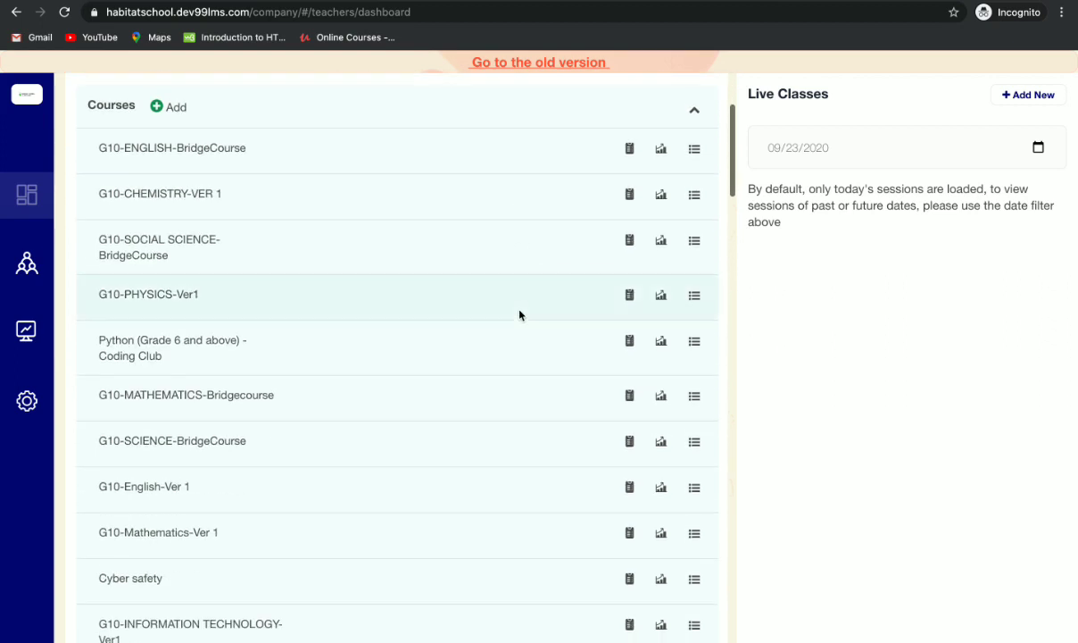
{"action": "scroll", "coordinate": [519, 314], "scroll_direction": "down", "scroll_amount": 6}
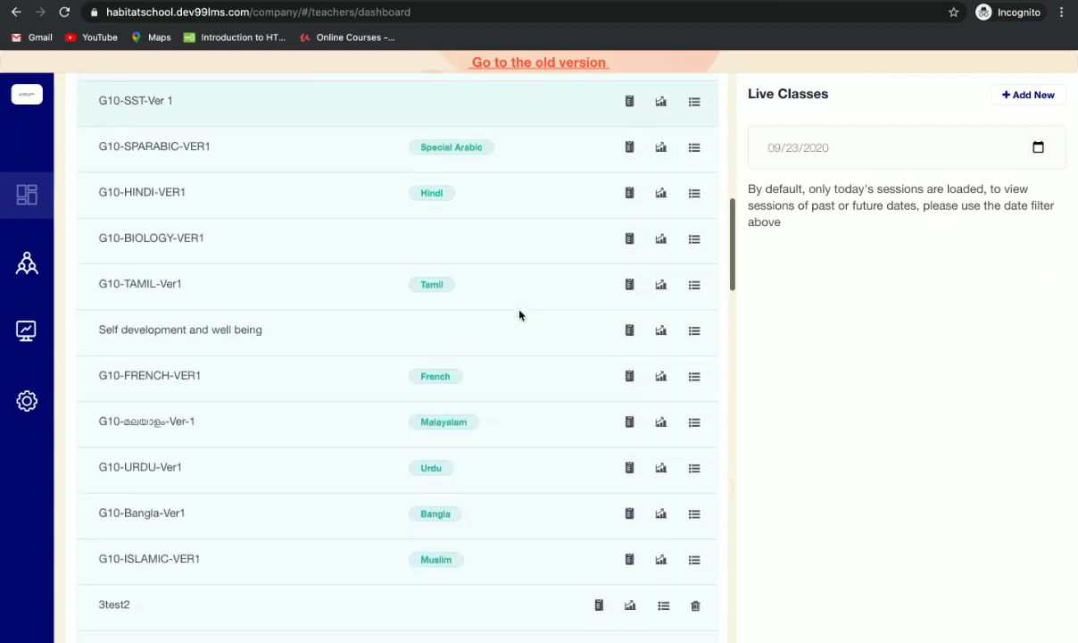
{"action": "scroll", "coordinate": [520, 314], "scroll_direction": "down", "scroll_amount": 2}
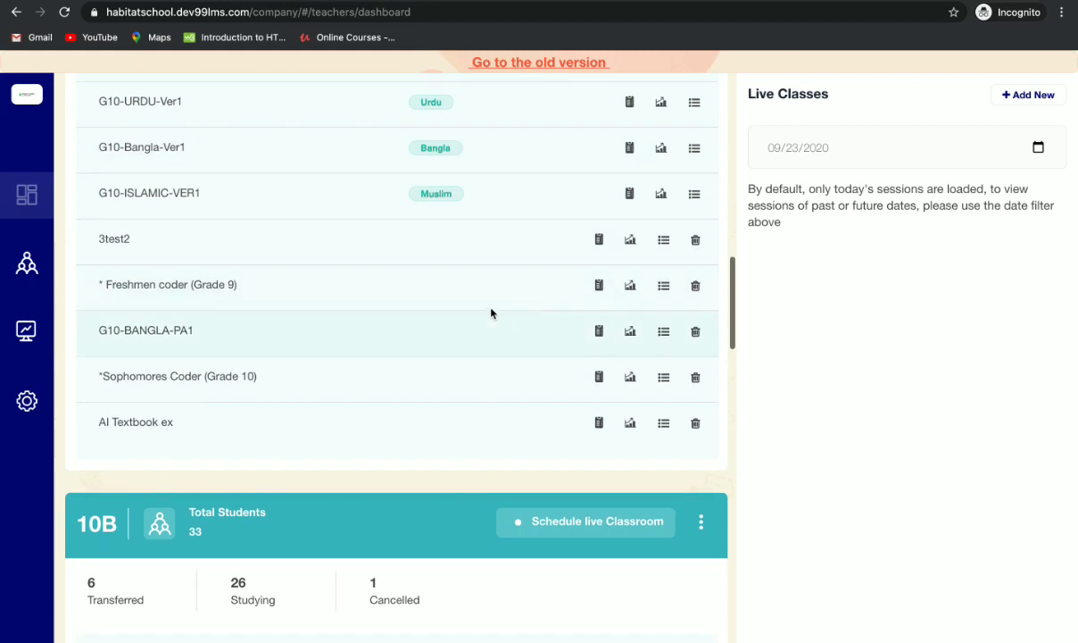
{"action": "left_click", "coordinate": [599, 332]}
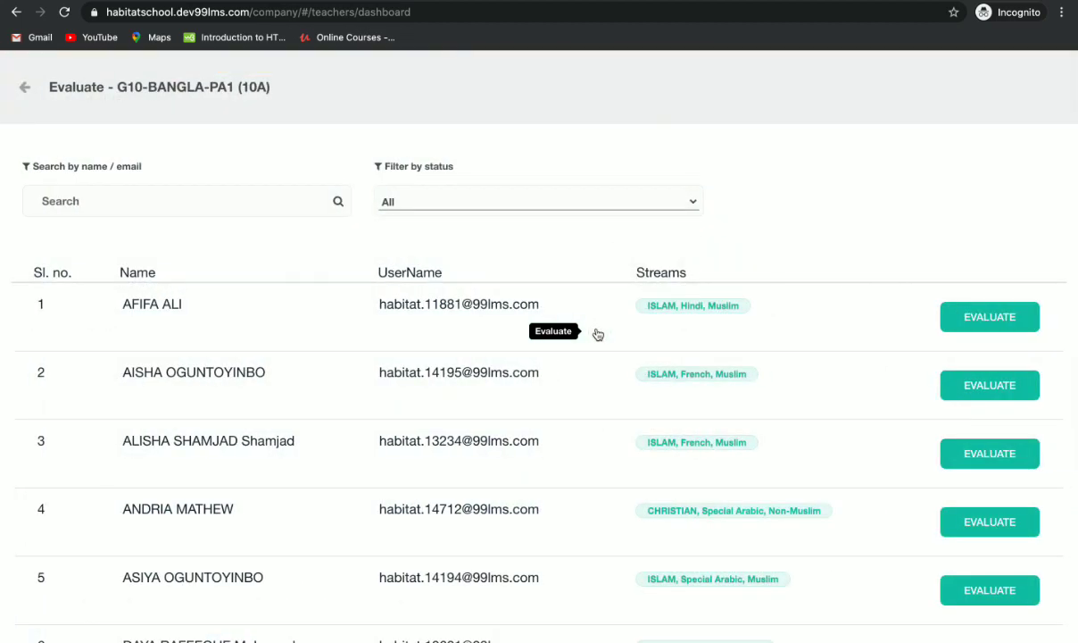
{"action": "scroll", "coordinate": [598, 334], "scroll_direction": "down", "scroll_amount": 1}
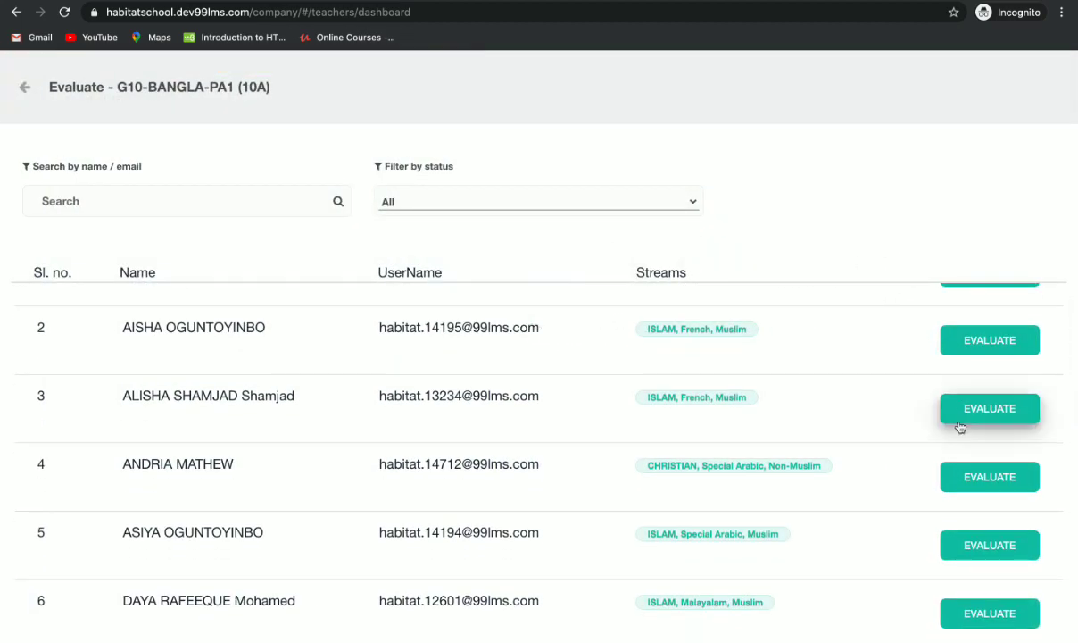
{"action": "scroll", "coordinate": [697, 490], "scroll_direction": "down", "scroll_amount": 5}
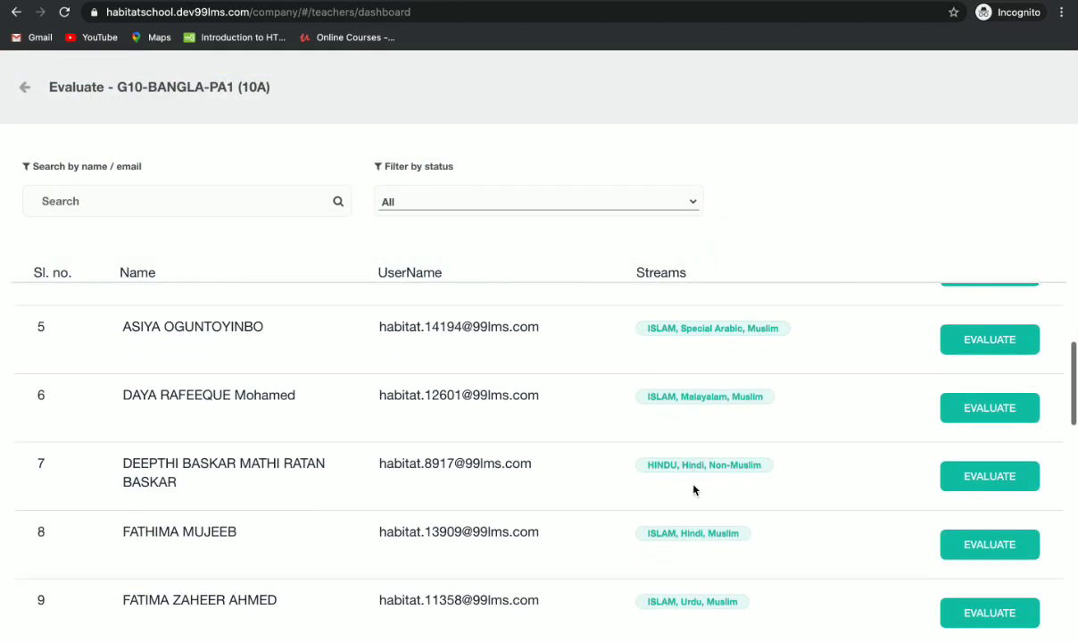
{"action": "scroll", "coordinate": [694, 489], "scroll_direction": "down", "scroll_amount": 9}
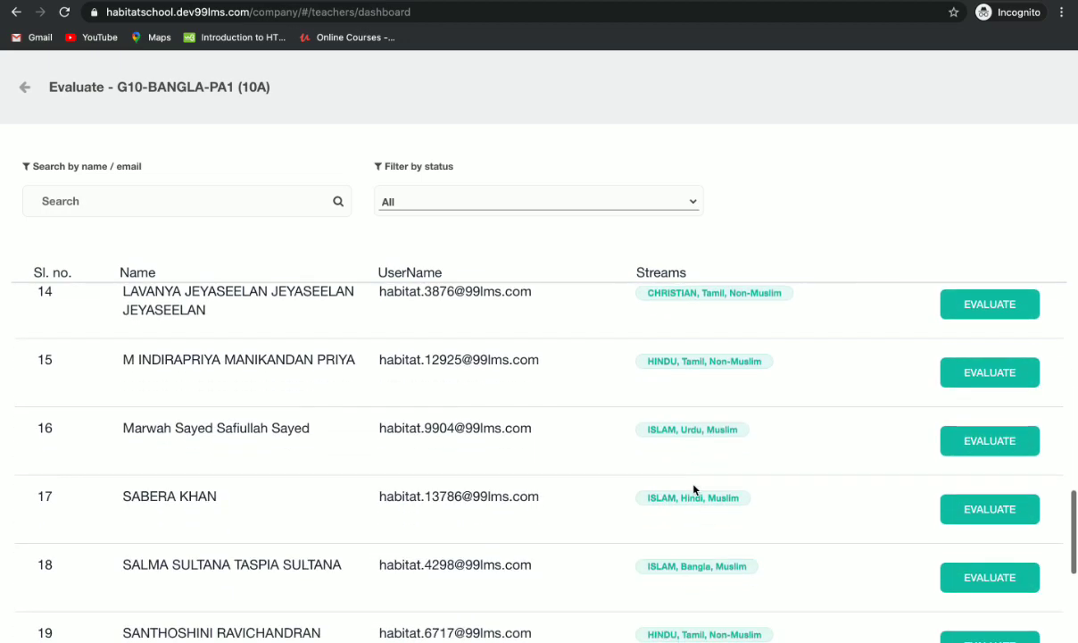
{"action": "scroll", "coordinate": [693, 486], "scroll_direction": "down", "scroll_amount": 2}
{"action": "scroll", "coordinate": [651, 488], "scroll_direction": "down", "scroll_amount": 1}
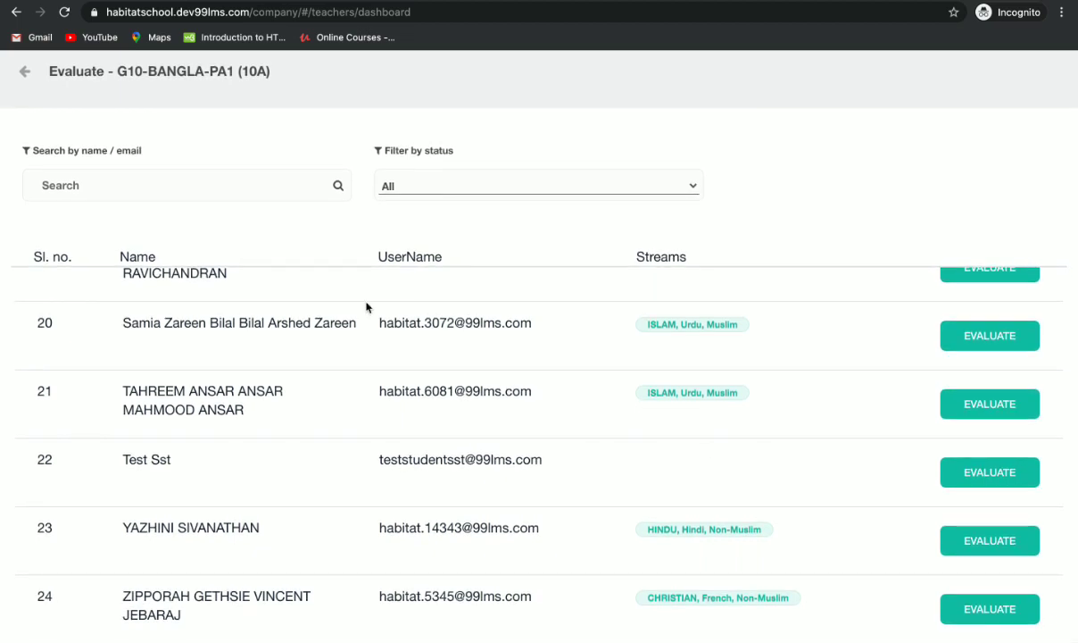
{"action": "left_click", "coordinate": [24, 71]}
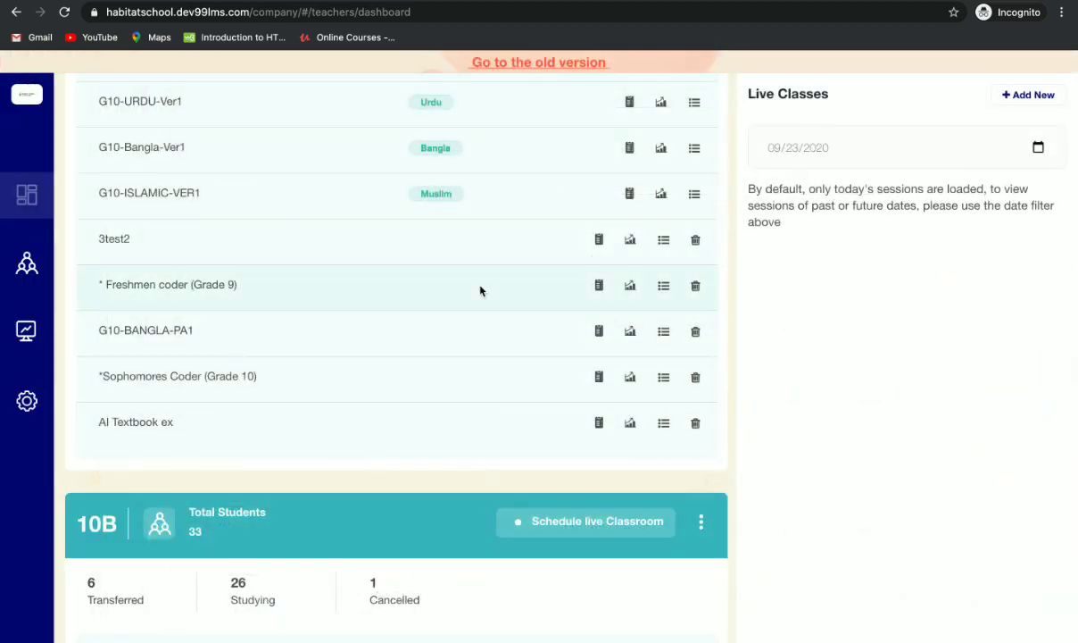
Go back to the old dashboard version and open Evaluation > Evaluate Trainees
{"action": "scroll", "coordinate": [480, 276], "scroll_direction": "up", "scroll_amount": 1}
{"action": "left_click", "coordinate": [536, 63]}
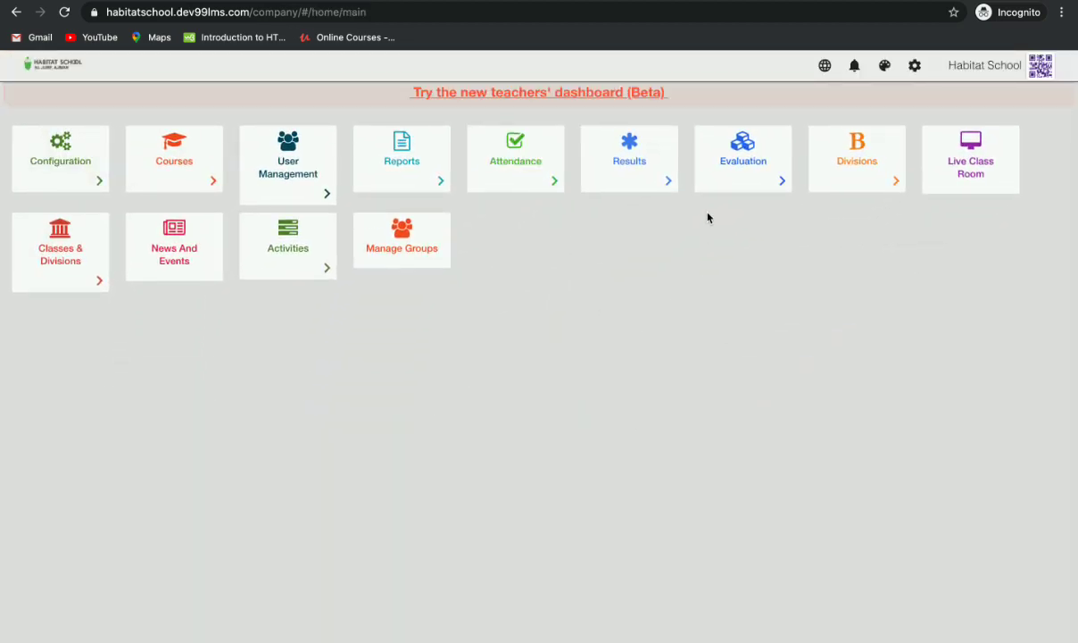
{"action": "left_click", "coordinate": [732, 159]}
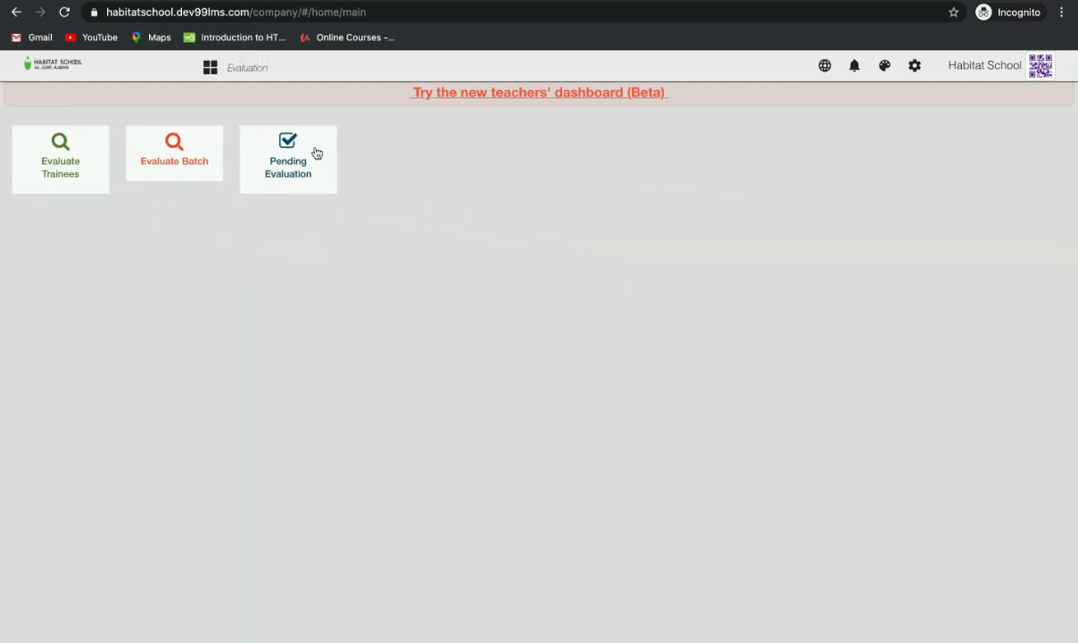
{"action": "left_click", "coordinate": [82, 143]}
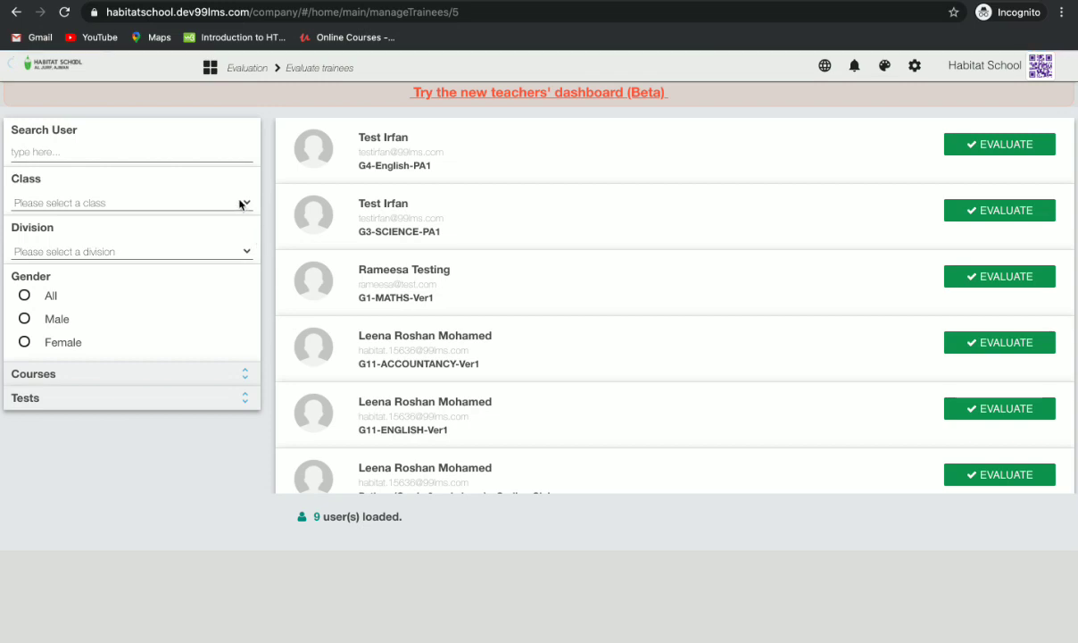
Search the trainee list for 'muh', then clear the search text
{"action": "left_click", "coordinate": [97, 151]}
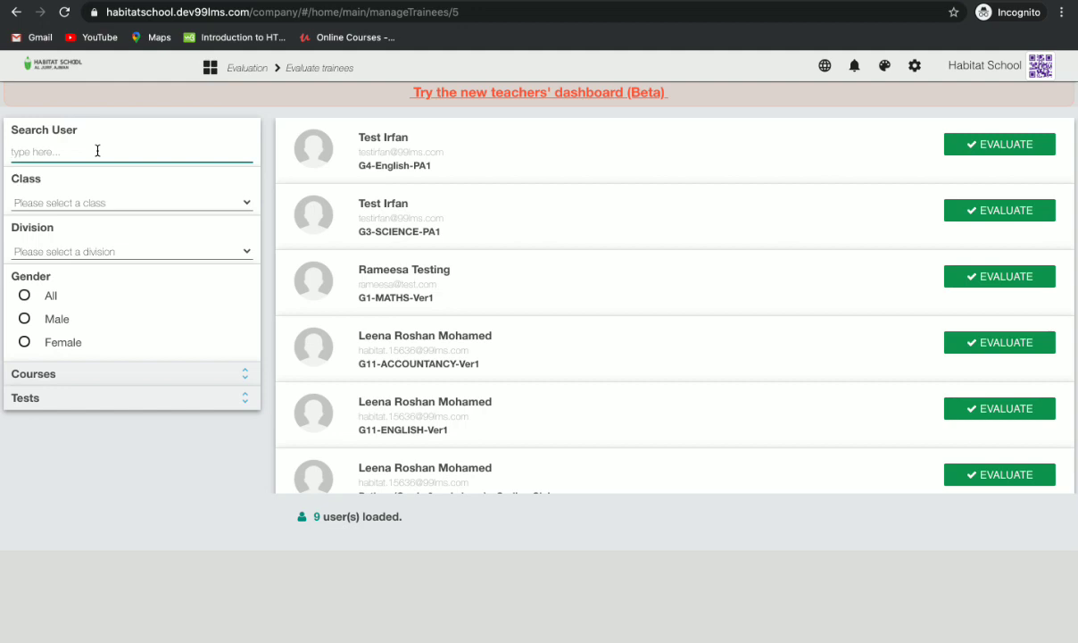
{"action": "type", "text": "muh"}
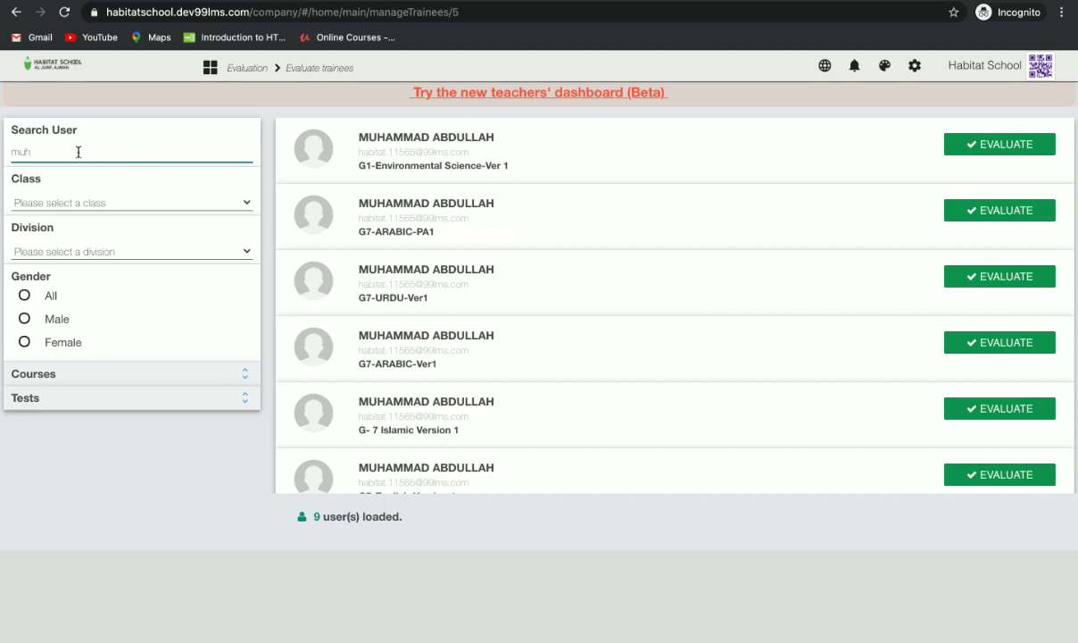
{"action": "key", "text": "BackSpace"}
{"action": "key", "text": "BackSpace"}
{"action": "key", "text": "BackSpace"}
Filter trainees to class 3, division A and scroll until all 18 users load
{"action": "left_click", "coordinate": [239, 203]}
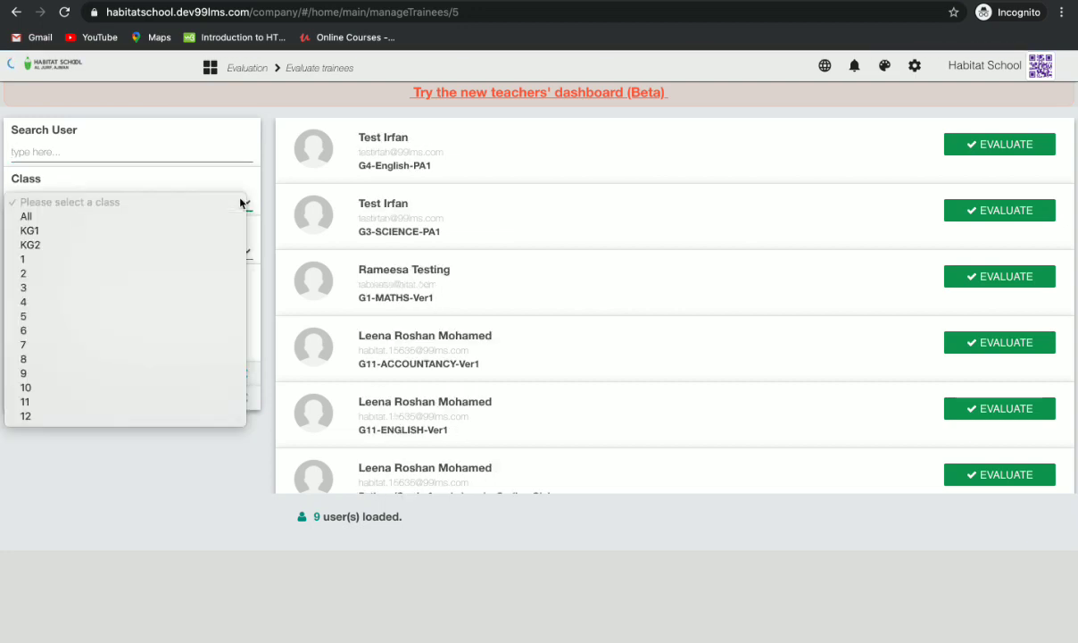
{"action": "left_click", "coordinate": [67, 287]}
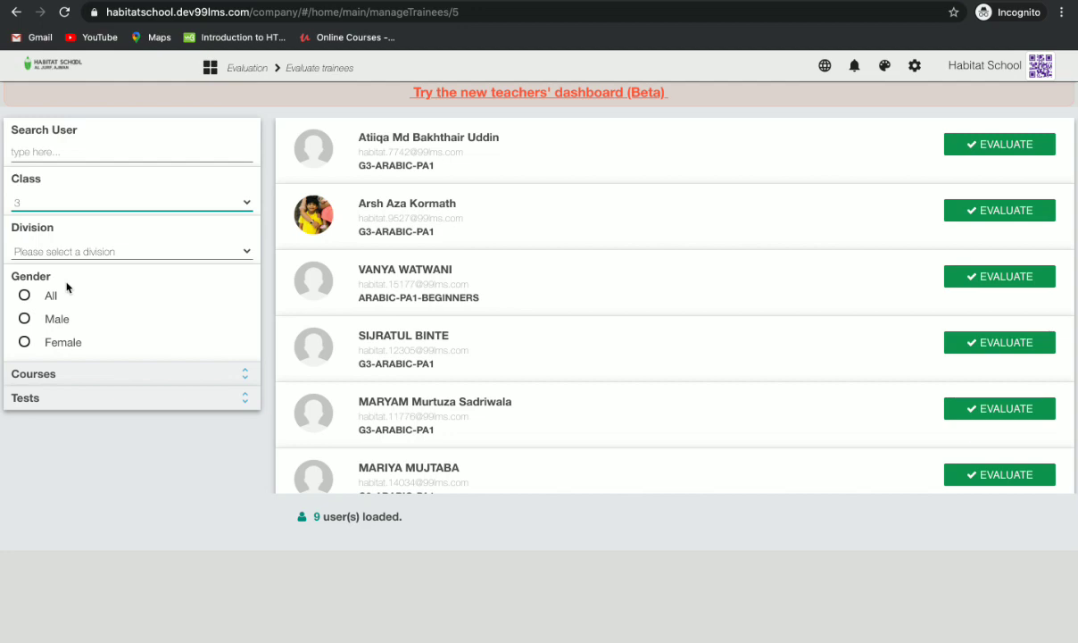
{"action": "left_click", "coordinate": [163, 249]}
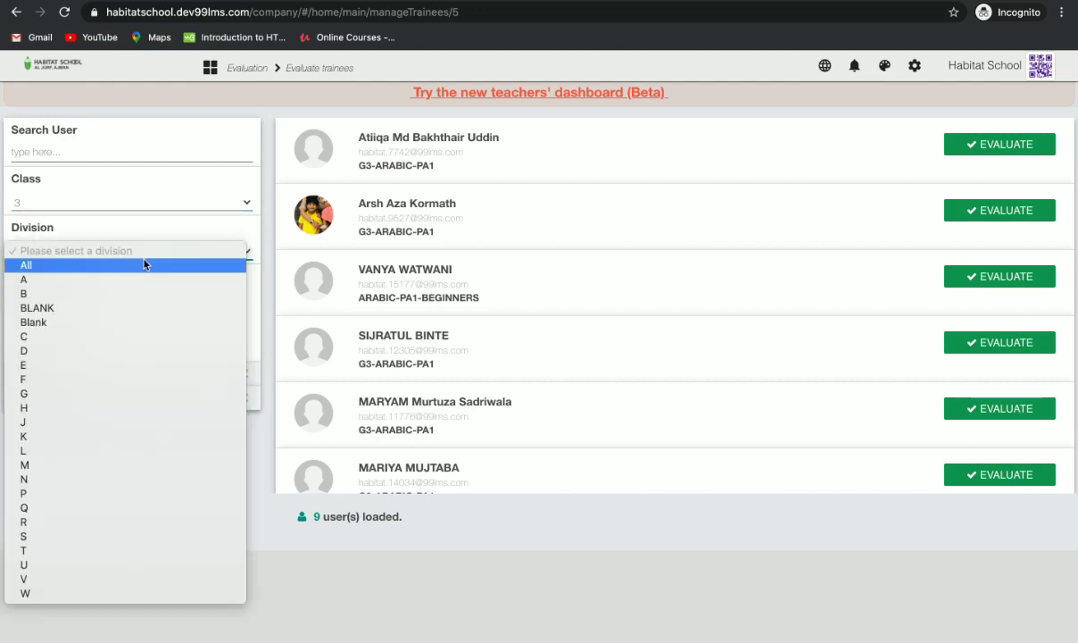
{"action": "left_click", "coordinate": [96, 284]}
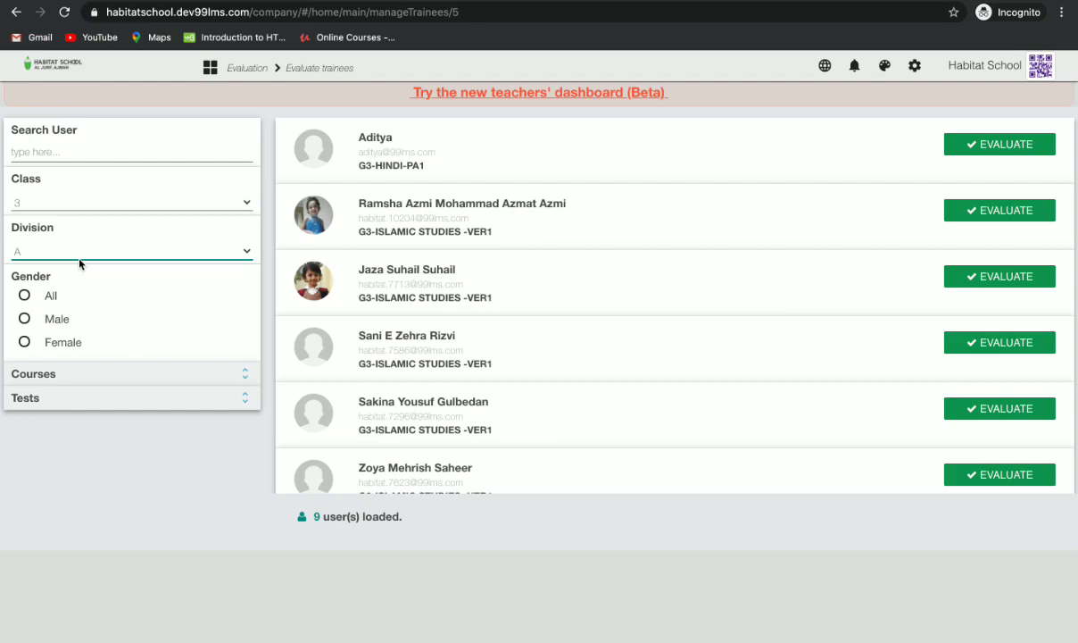
{"action": "scroll", "coordinate": [438, 323], "scroll_direction": "down", "scroll_amount": 5}
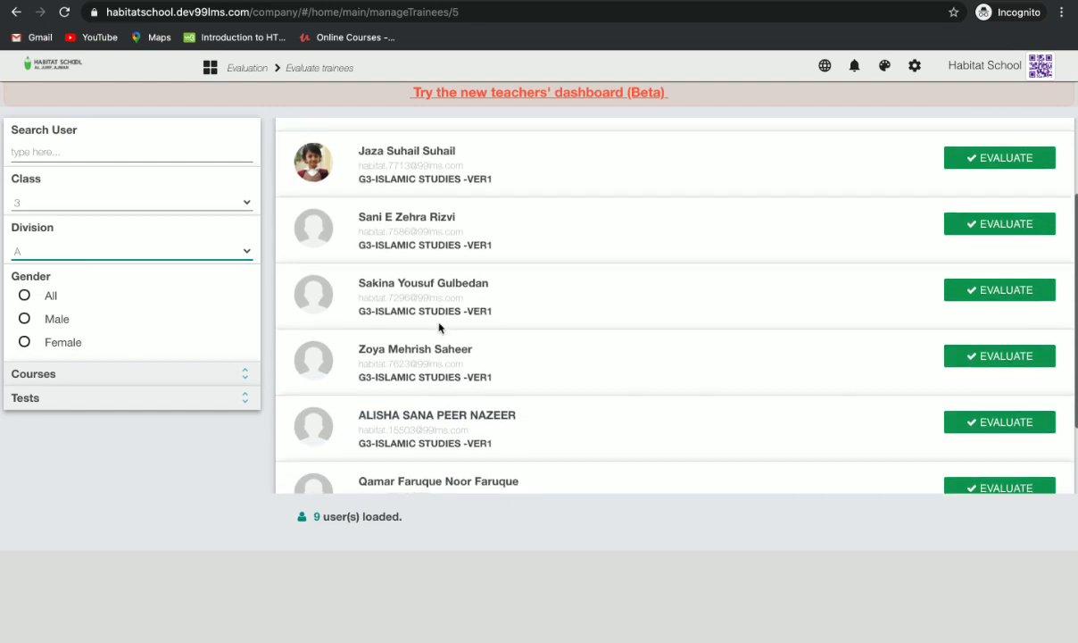
{"action": "scroll", "coordinate": [438, 322], "scroll_direction": "down", "scroll_amount": 8}
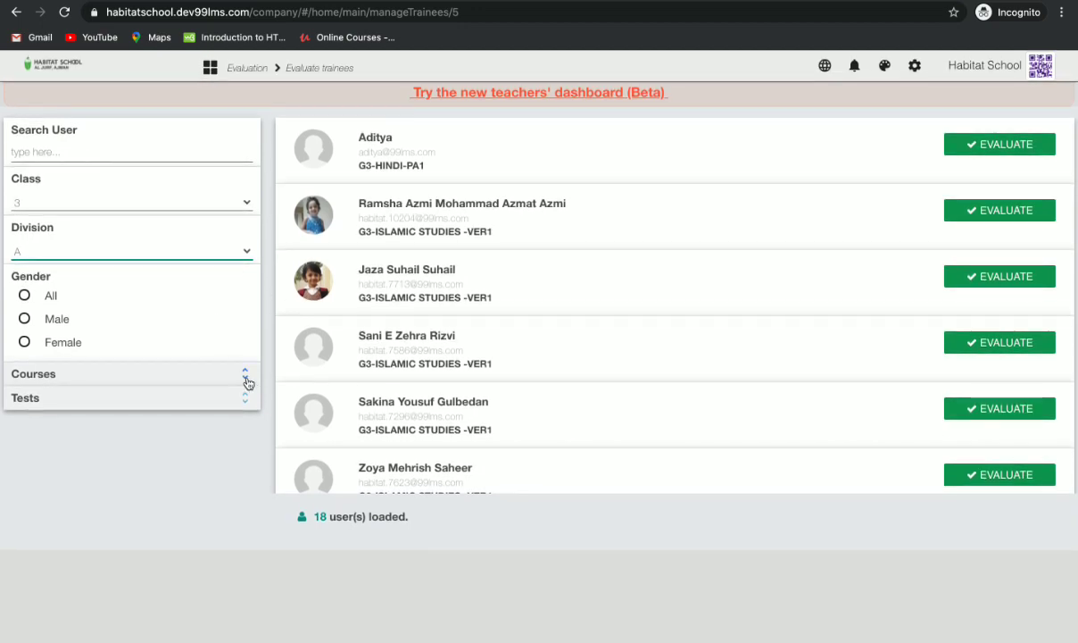
Filter the course list by 'ara', then move to the teacher-training window's Evaluate trainees page
{"action": "left_click", "coordinate": [248, 379]}
{"action": "left_click", "coordinate": [246, 379]}
{"action": "left_click", "coordinate": [78, 393]}
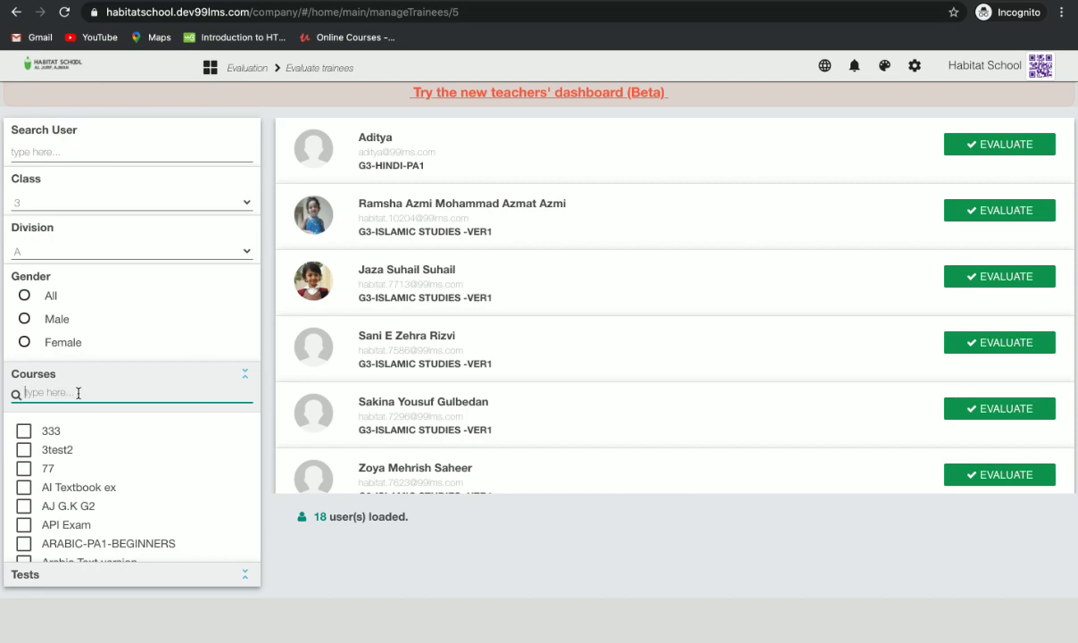
{"action": "type", "text": "ara"}
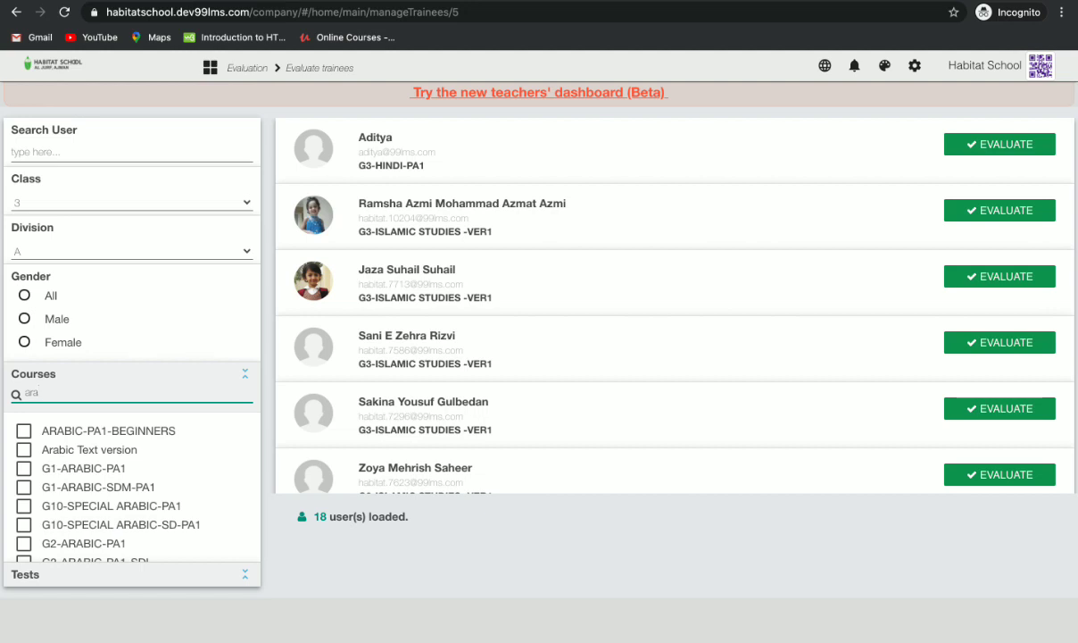
{"action": "left_click", "coordinate": [289, 535]}
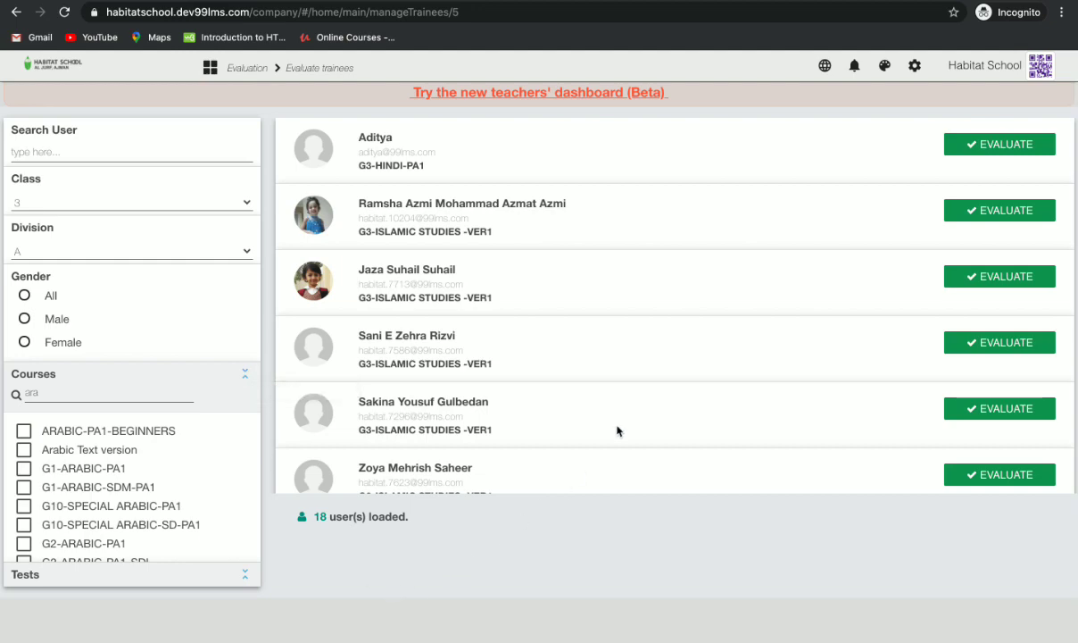
{"action": "key", "text": "ctrl+Right"}
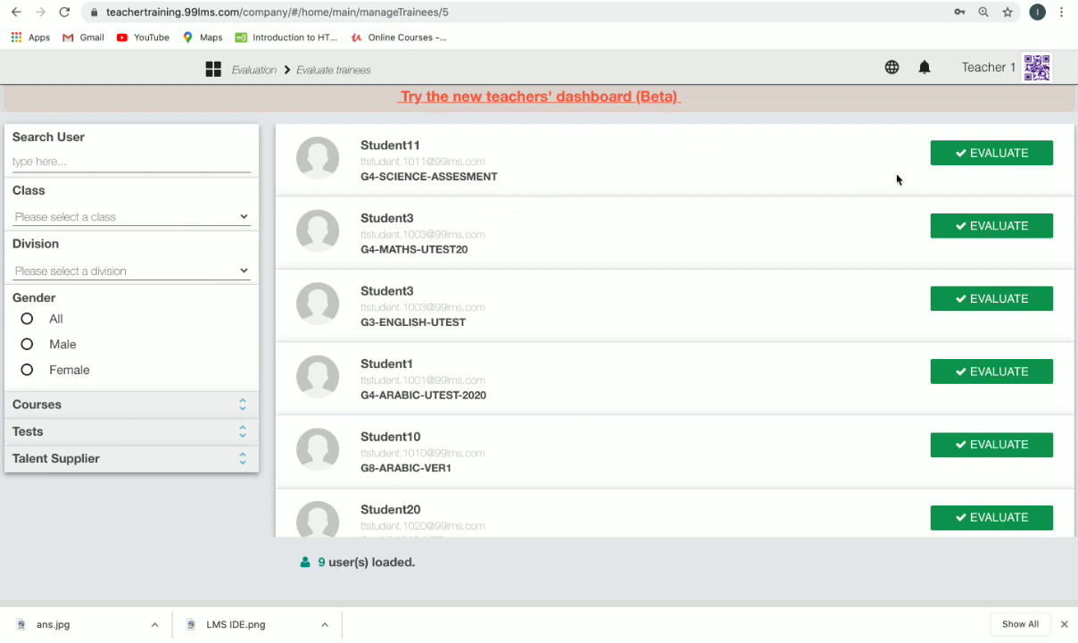
Open the science student's G4-SCIENCE-PA1-ASSESSMENT evaluation
{"action": "left_click", "coordinate": [966, 157]}
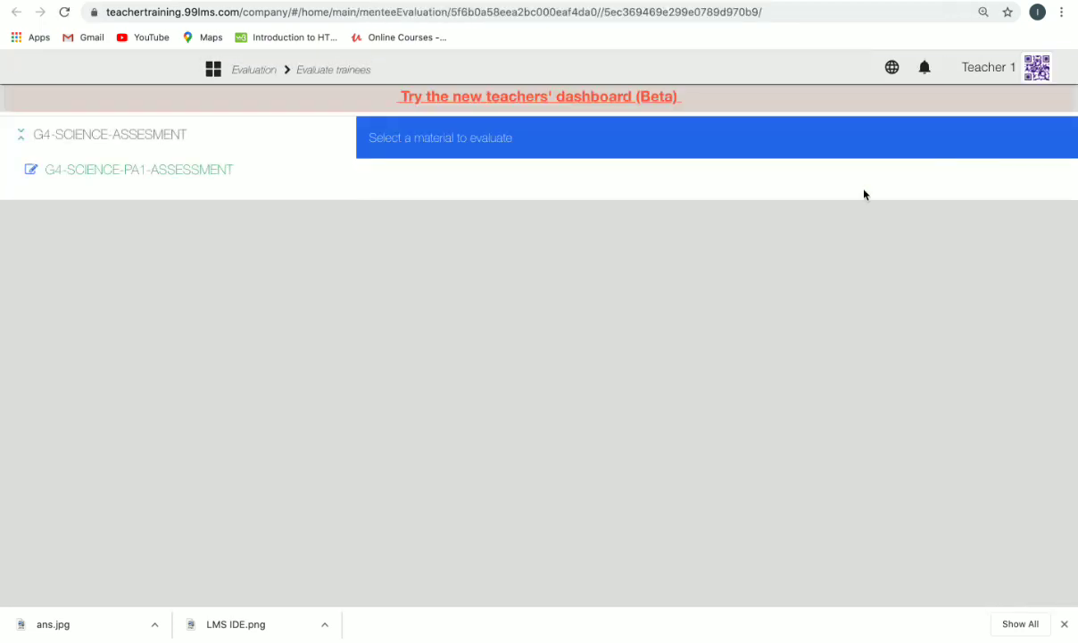
{"action": "left_click", "coordinate": [142, 169]}
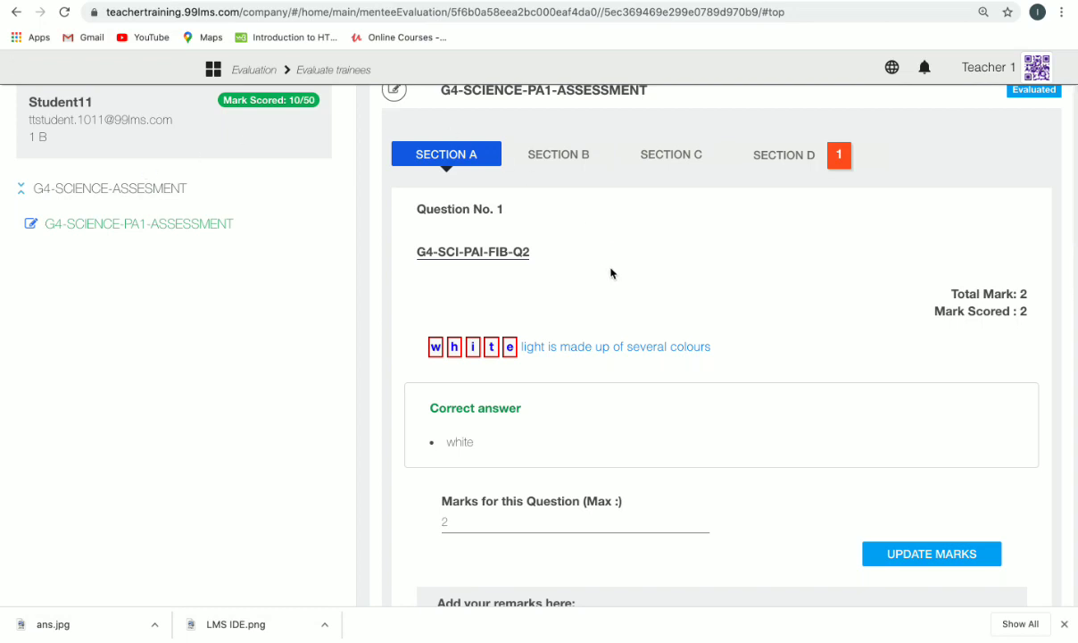
{"action": "scroll", "coordinate": [612, 274], "scroll_direction": "down", "scroll_amount": 3}
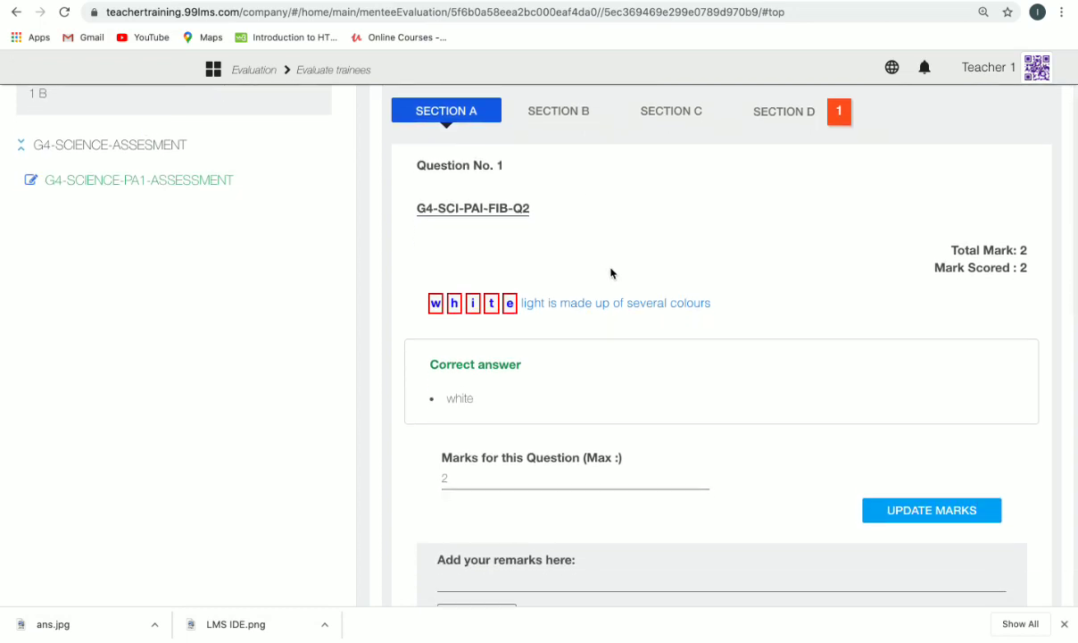
{"action": "scroll", "coordinate": [612, 273], "scroll_direction": "down", "scroll_amount": 2}
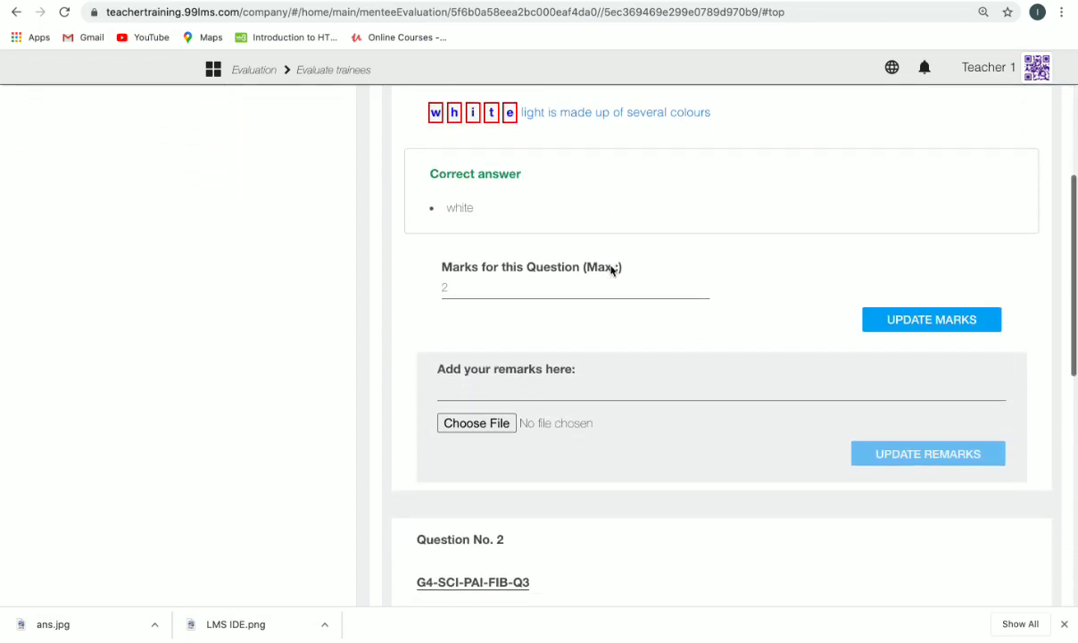
Re-enter 2 marks for Section A Question 1 and save it
{"action": "left_click", "coordinate": [505, 290]}
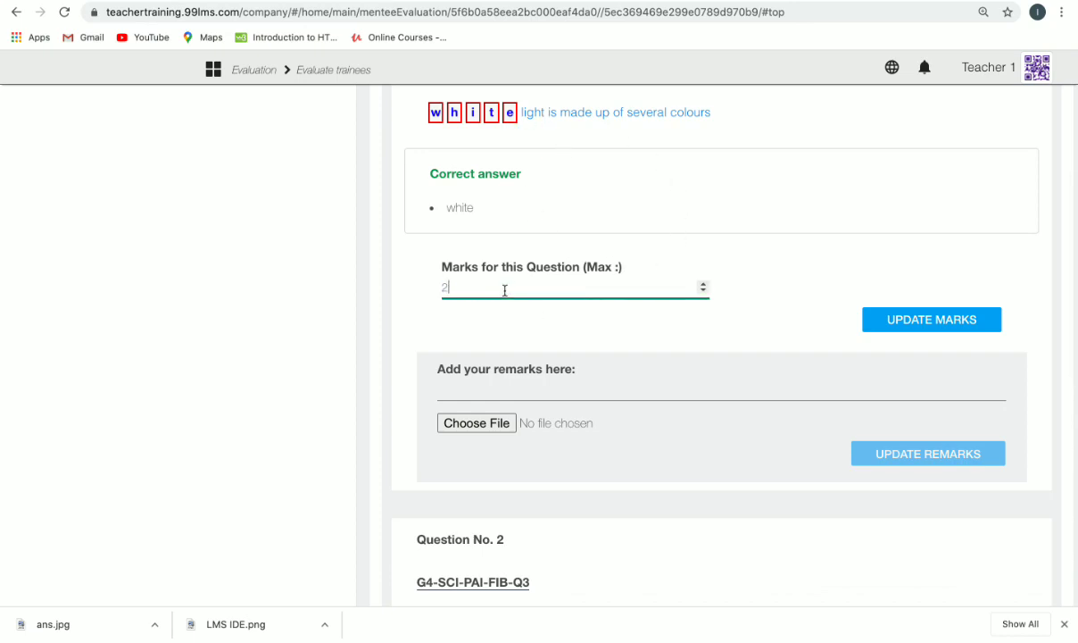
{"action": "key", "text": "BackSpace"}
{"action": "type", "text": "2"}
{"action": "left_click", "coordinate": [906, 312]}
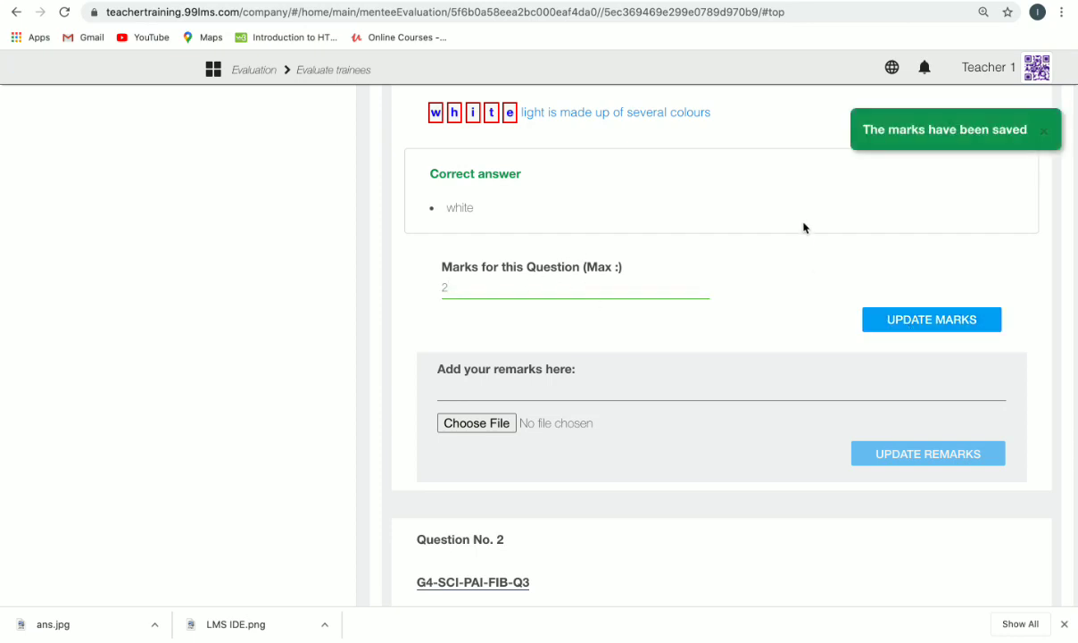
{"action": "scroll", "coordinate": [803, 227], "scroll_direction": "down", "scroll_amount": 10}
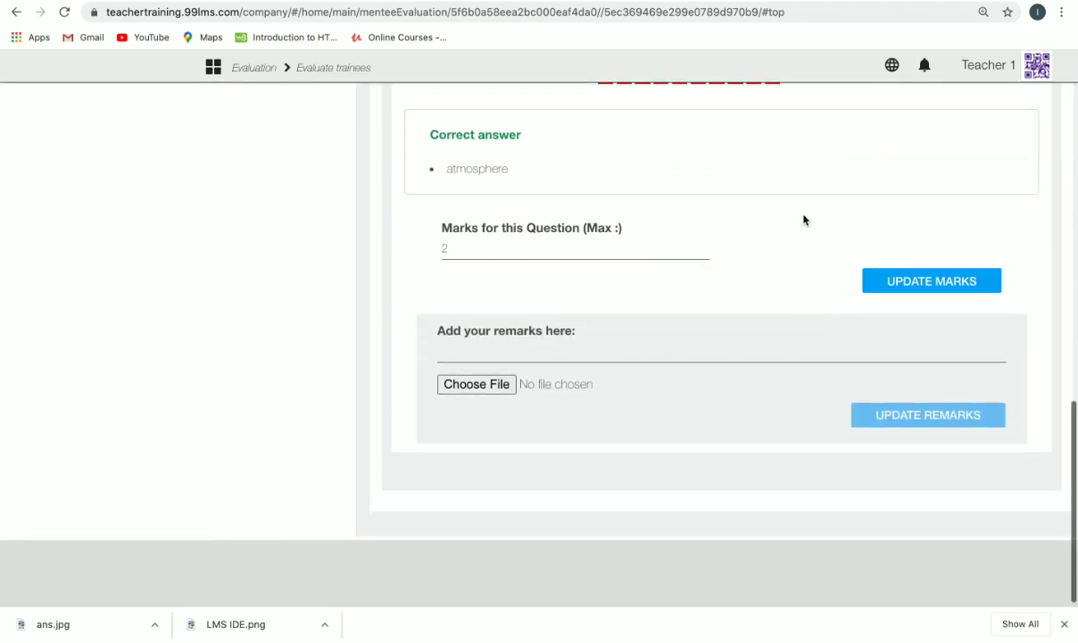
{"action": "scroll", "coordinate": [803, 221], "scroll_direction": "up", "scroll_amount": 10}
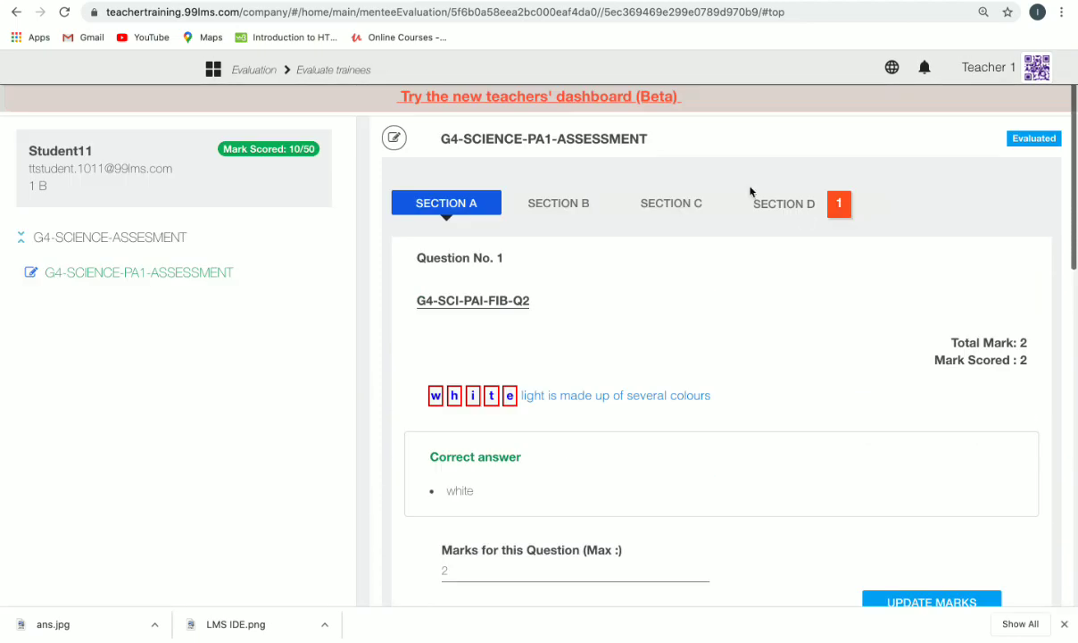
In Section B, re-enter 1 mark for the bird migration question and save it
{"action": "left_click", "coordinate": [588, 204]}
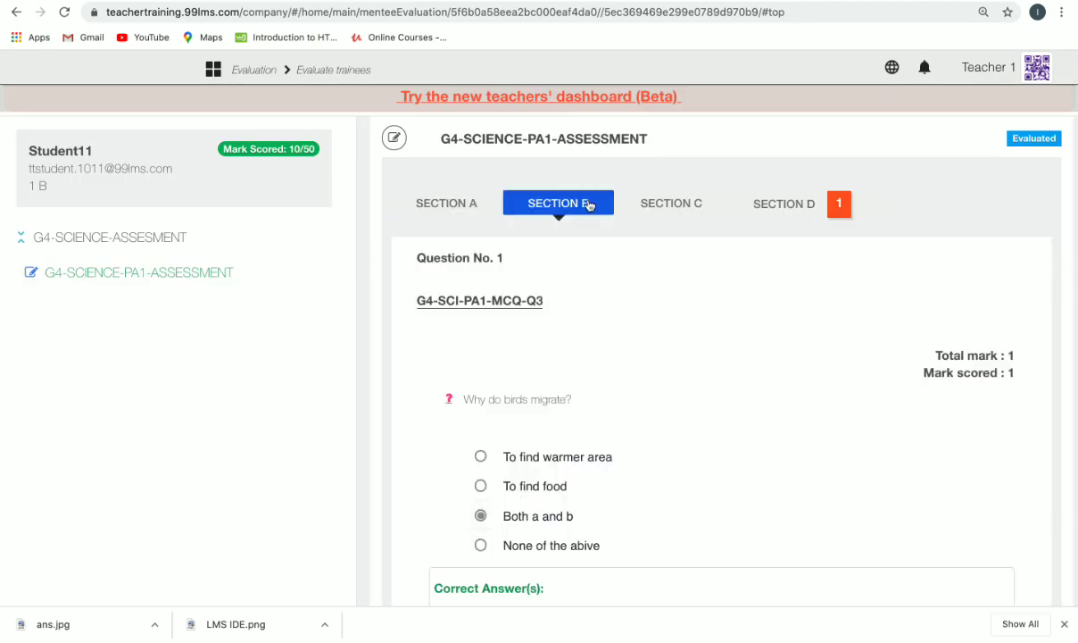
{"action": "scroll", "coordinate": [633, 371], "scroll_direction": "down", "scroll_amount": 4}
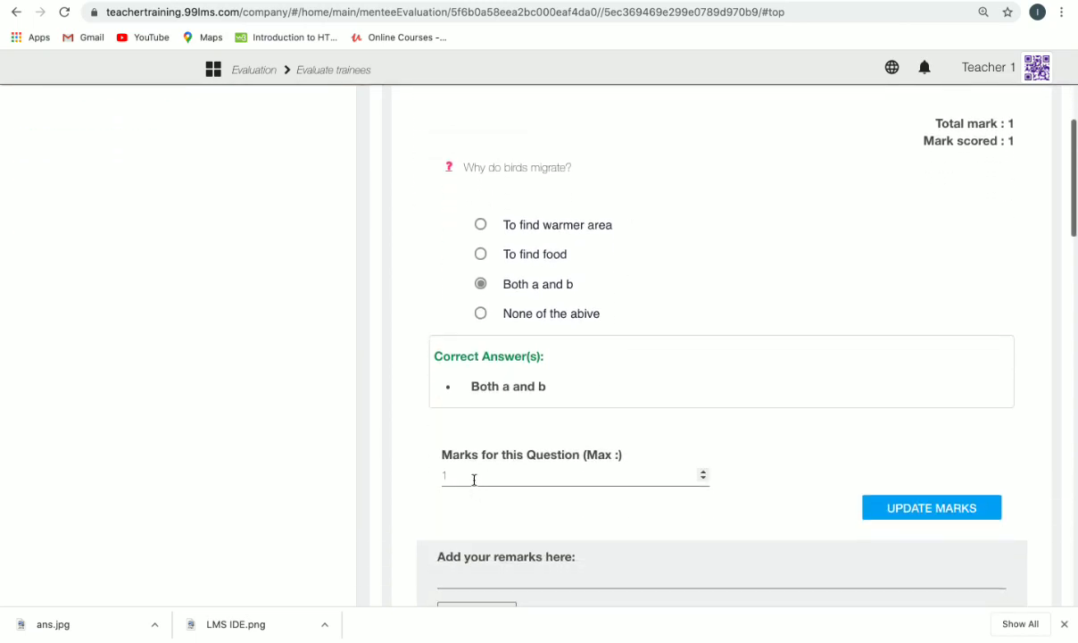
{"action": "left_click", "coordinate": [474, 480]}
{"action": "key", "text": "BackSpace"}
{"action": "type", "text": "1"}
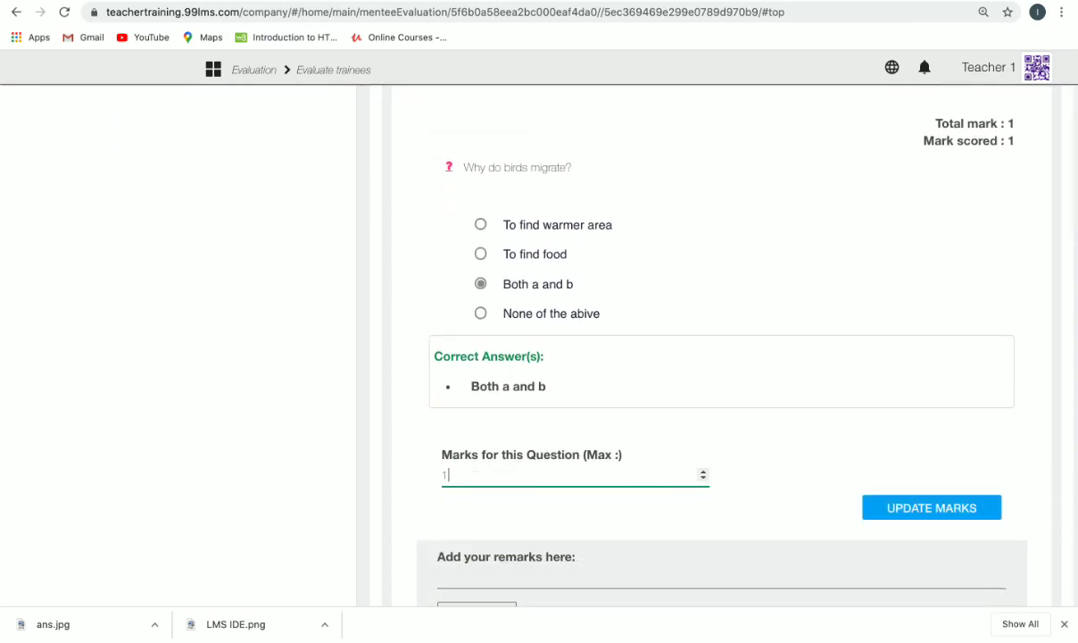
{"action": "left_click", "coordinate": [882, 511]}
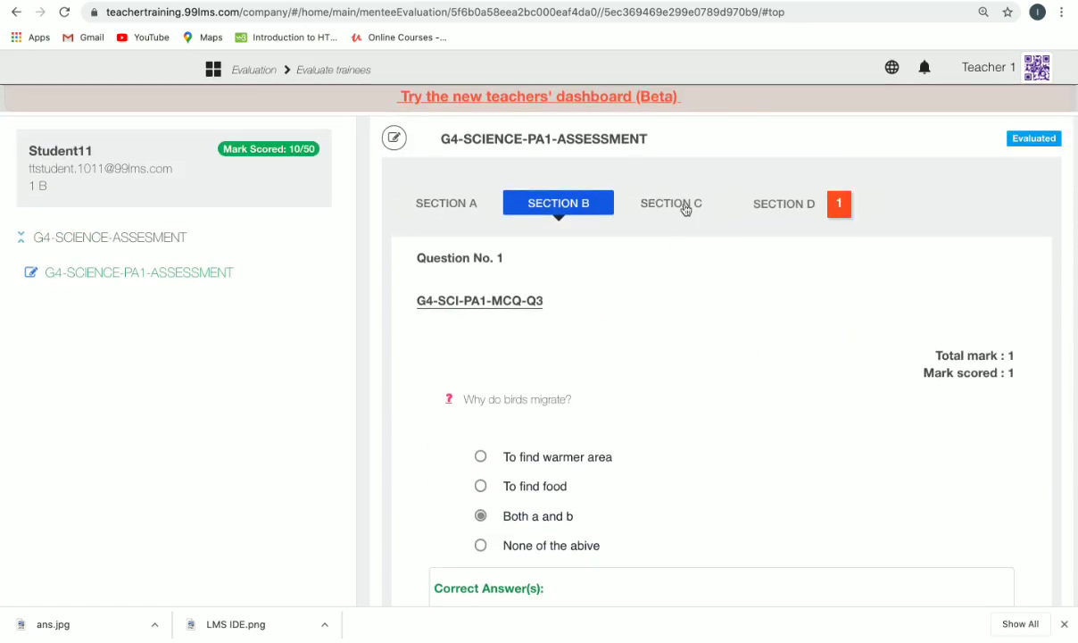
Review the Section C questions
{"action": "left_click", "coordinate": [686, 207]}
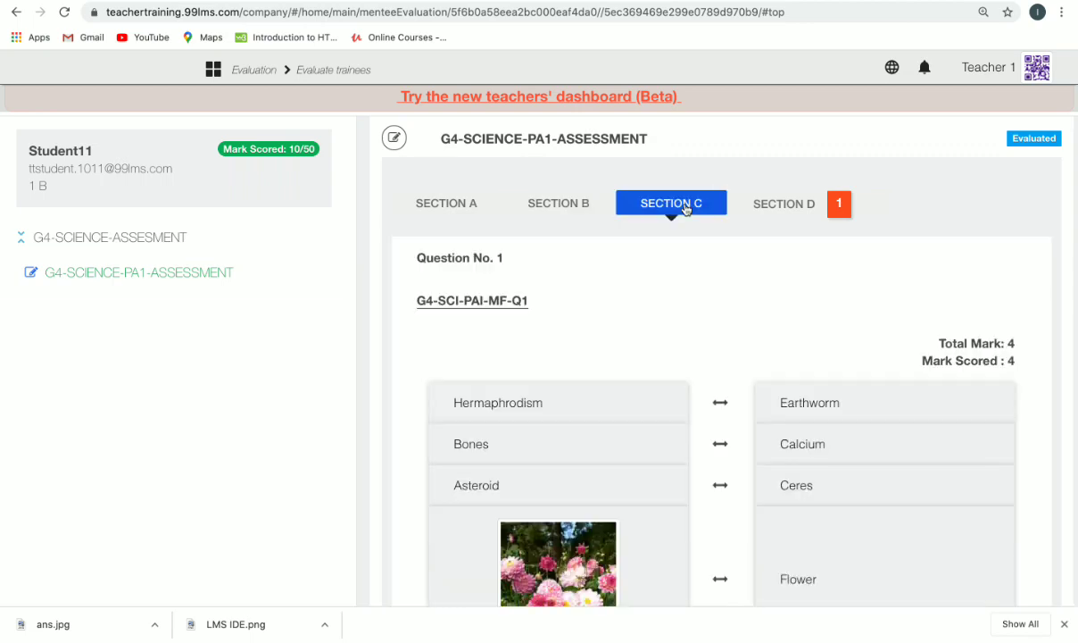
{"action": "scroll", "coordinate": [658, 317], "scroll_direction": "down", "scroll_amount": 6}
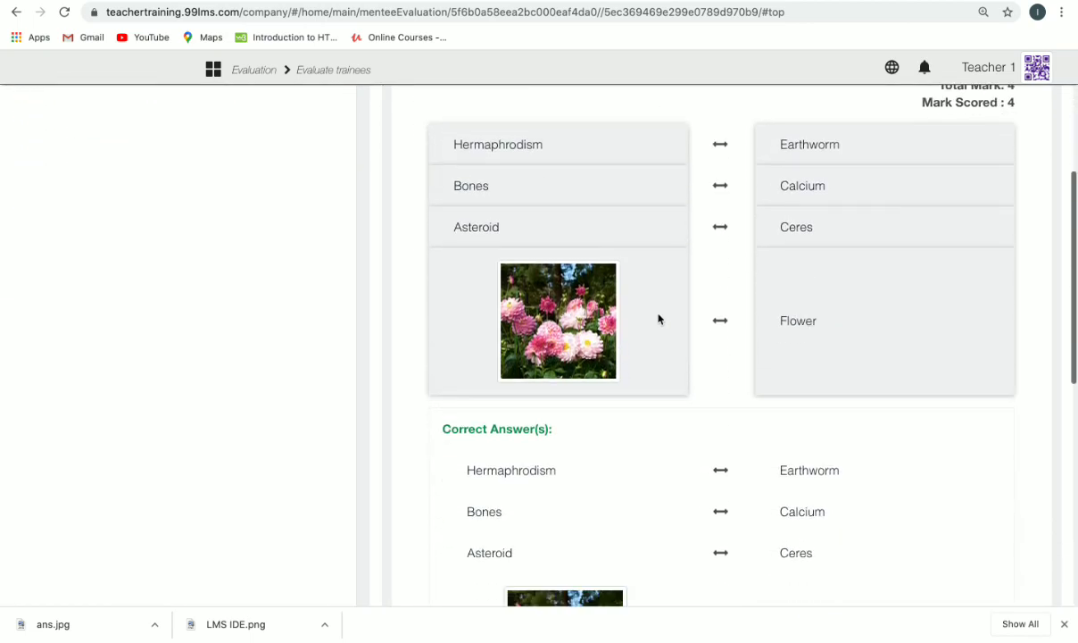
{"action": "scroll", "coordinate": [658, 319], "scroll_direction": "down", "scroll_amount": 1}
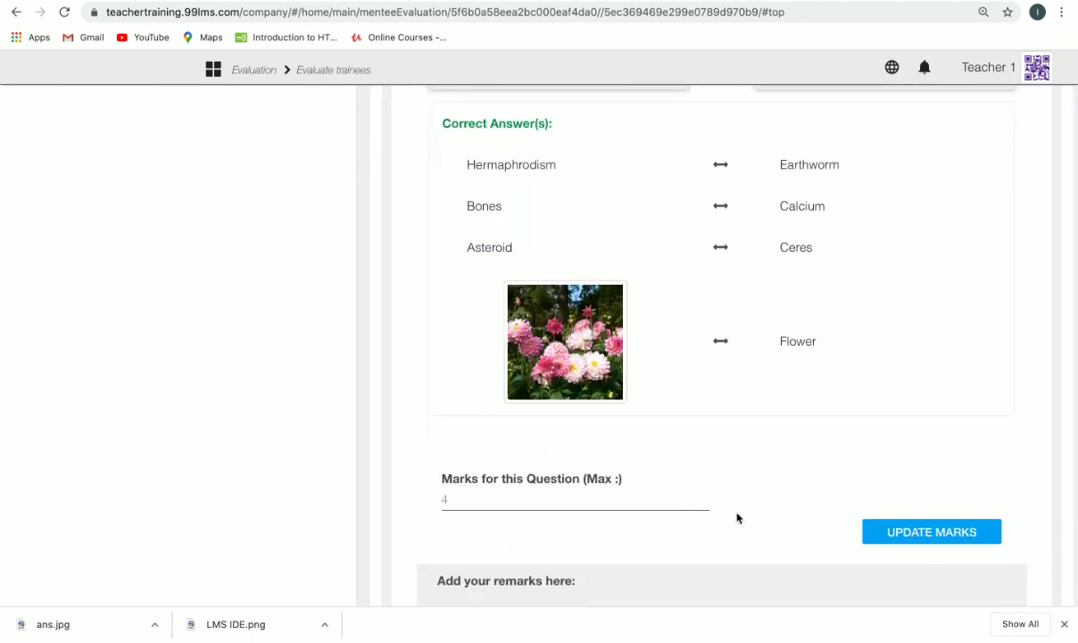
{"action": "scroll", "coordinate": [782, 513], "scroll_direction": "down", "scroll_amount": 2}
{"action": "scroll", "coordinate": [782, 513], "scroll_direction": "up", "scroll_amount": 3}
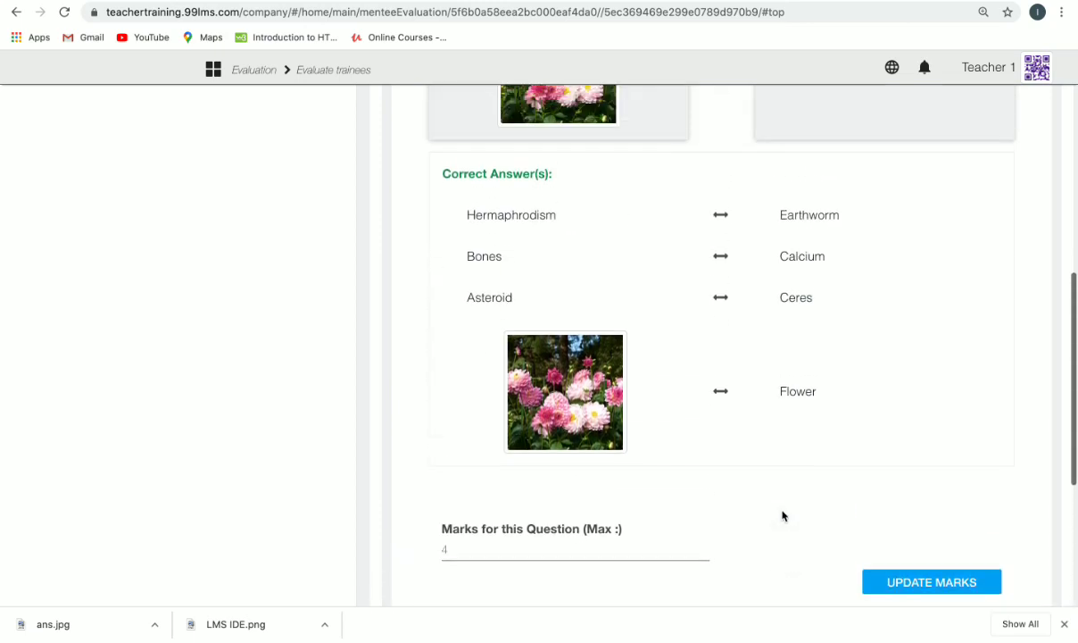
{"action": "scroll", "coordinate": [782, 515], "scroll_direction": "up", "scroll_amount": 2}
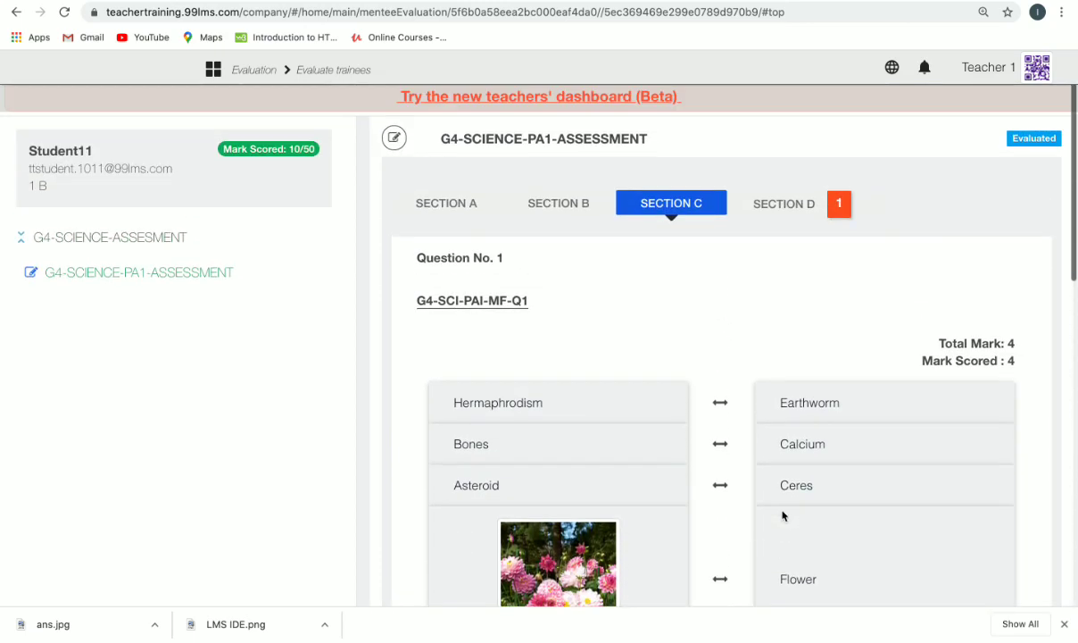
Go to Section D and open the descriptive answer's attached image ans.jpg
{"action": "left_click", "coordinate": [782, 213]}
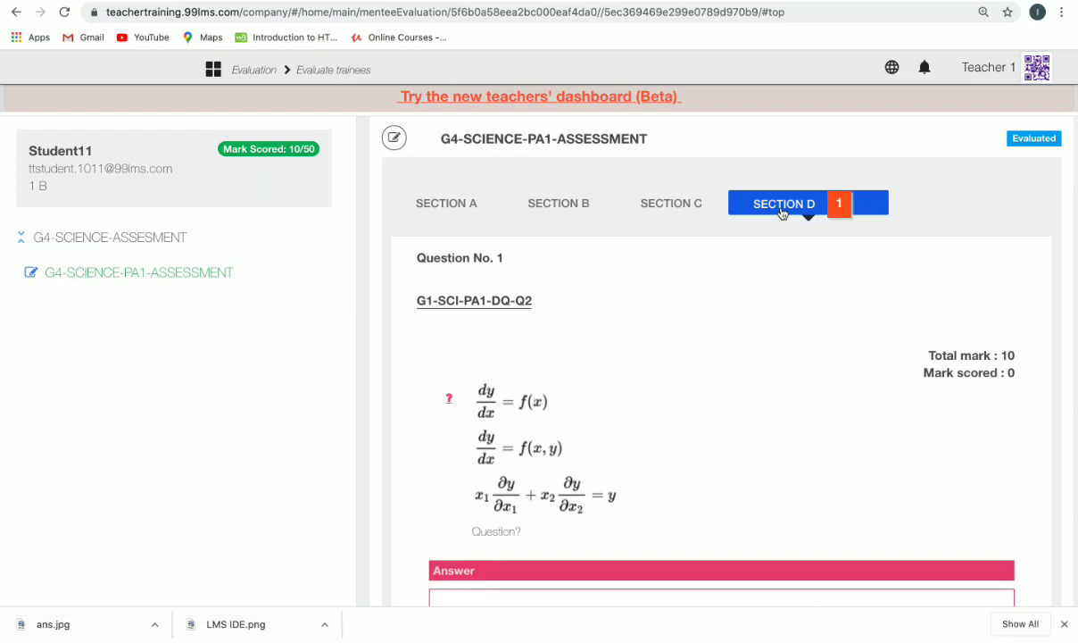
{"action": "scroll", "coordinate": [723, 334], "scroll_direction": "down", "scroll_amount": 3}
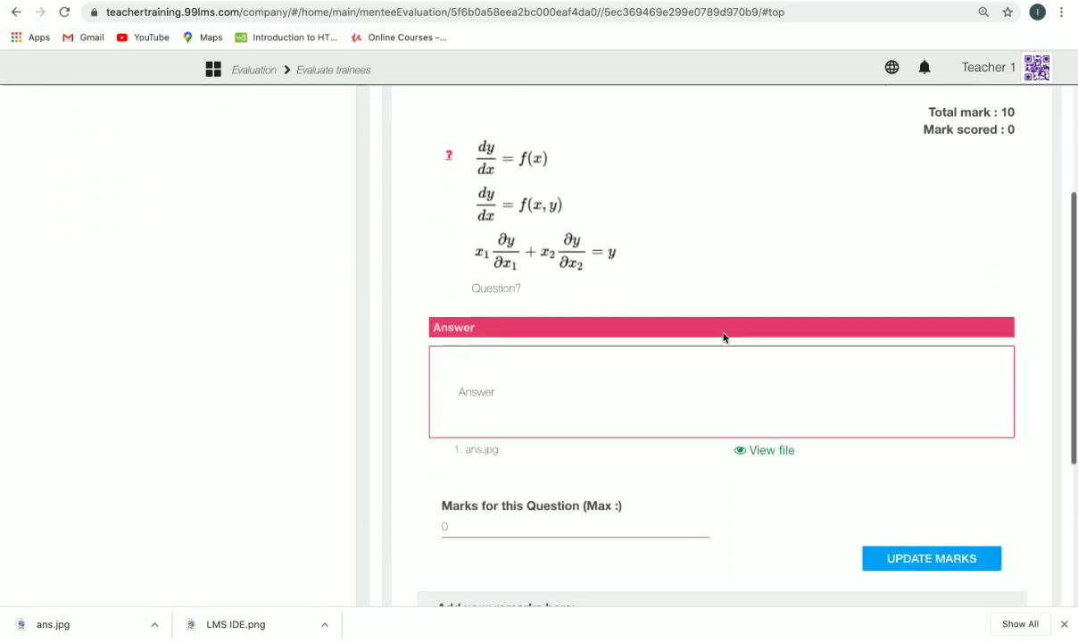
{"action": "scroll", "coordinate": [723, 338], "scroll_direction": "down", "scroll_amount": 1}
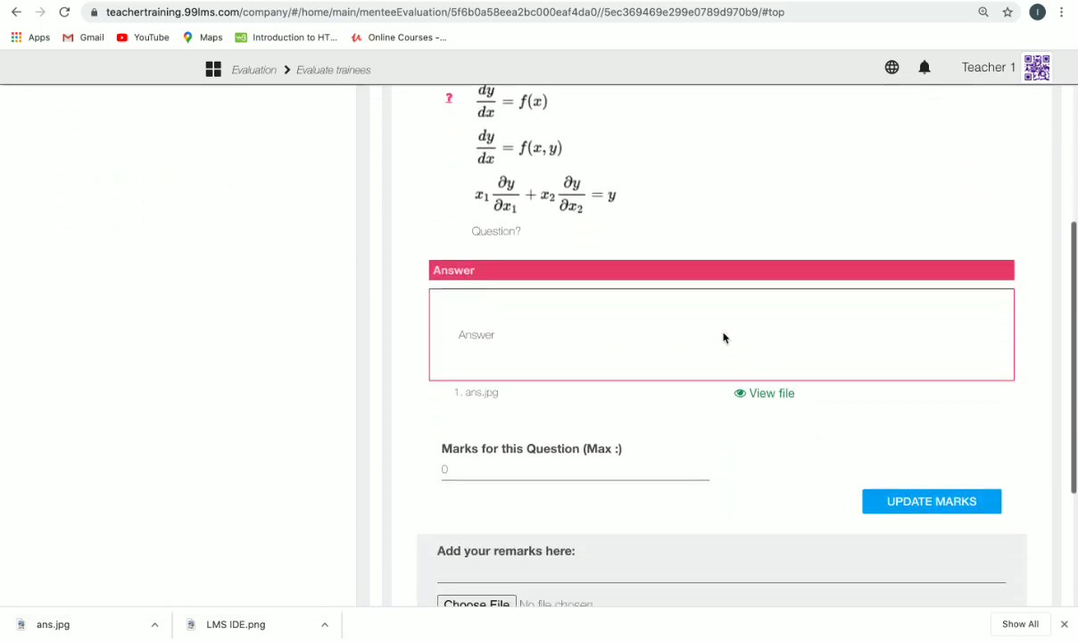
{"action": "left_click", "coordinate": [771, 397]}
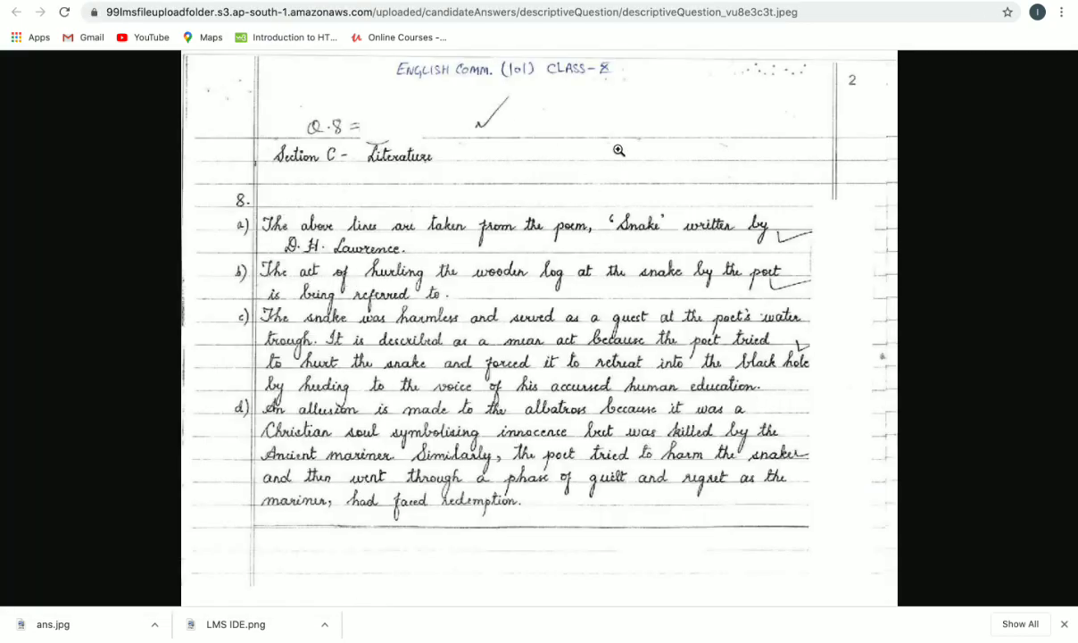
Close the downloads list and the answer image, returning to the evaluation page
{"action": "left_click", "coordinate": [1064, 624]}
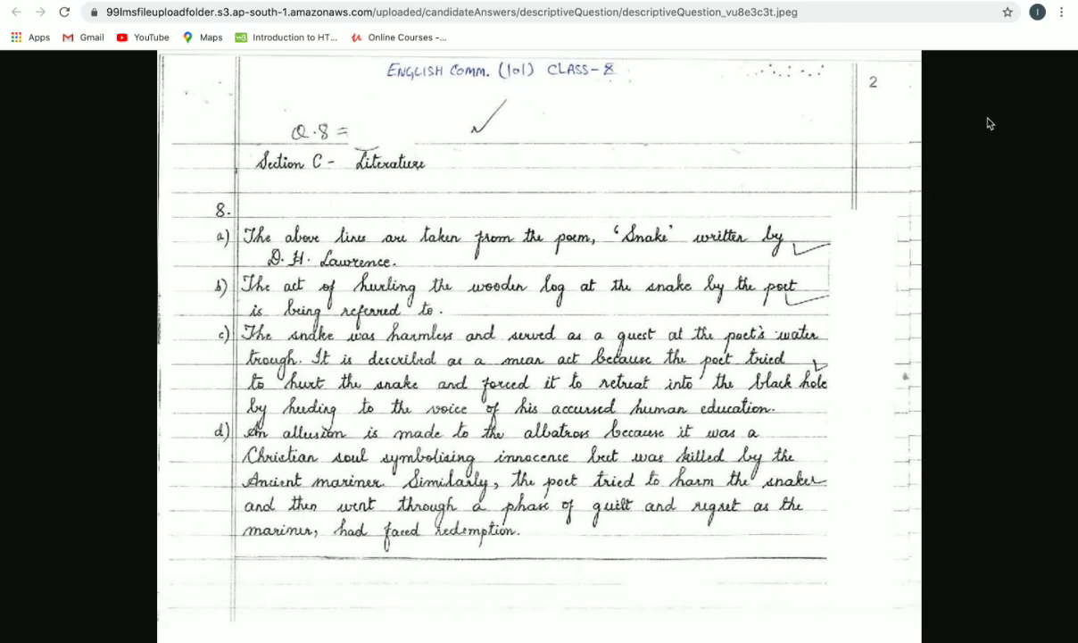
{"action": "key", "text": "super+w"}
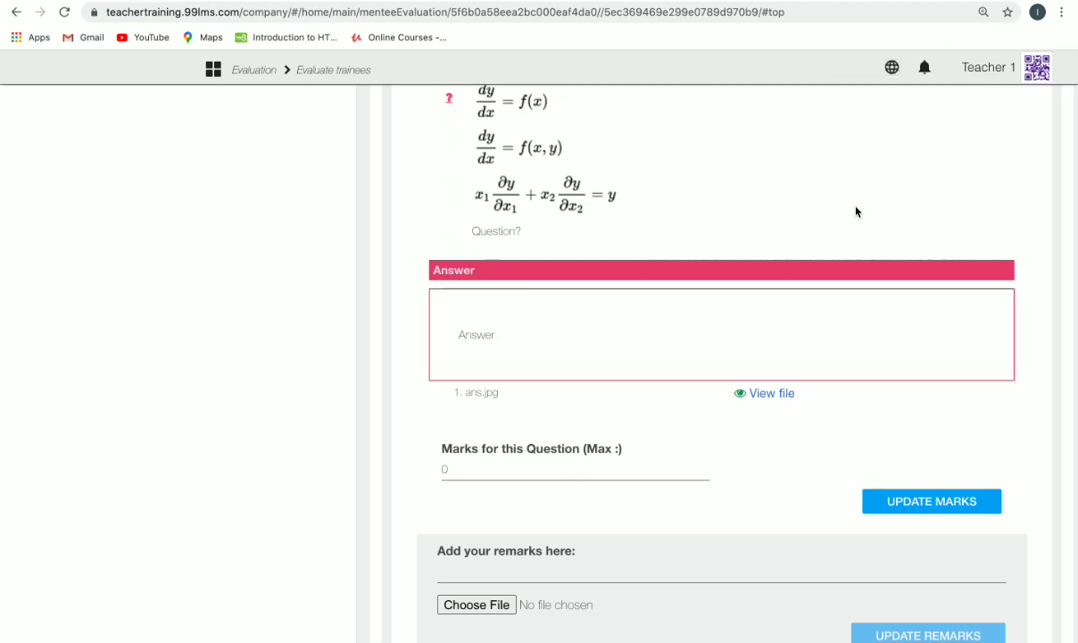
Replace the descriptive question's mark of 0 with 10, correcting a mistyped 22, and save
{"action": "scroll", "coordinate": [854, 212], "scroll_direction": "down", "scroll_amount": 2}
{"action": "left_click", "coordinate": [511, 399]}
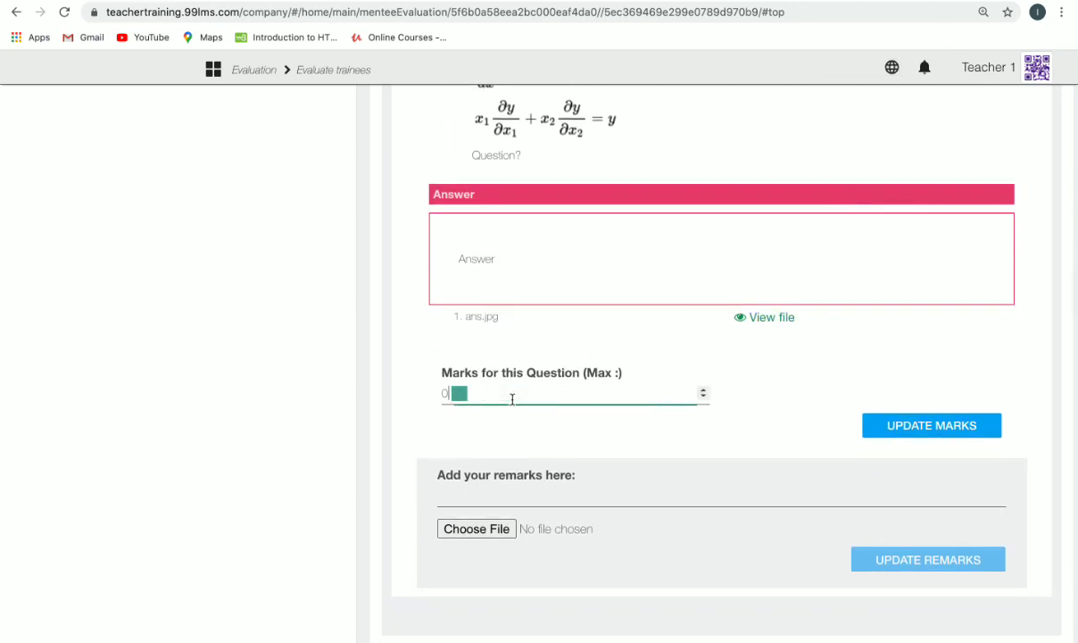
{"action": "key", "text": "BackSpace"}
{"action": "type", "text": "22"}
{"action": "scroll", "coordinate": [610, 354], "scroll_direction": "up", "scroll_amount": 4}
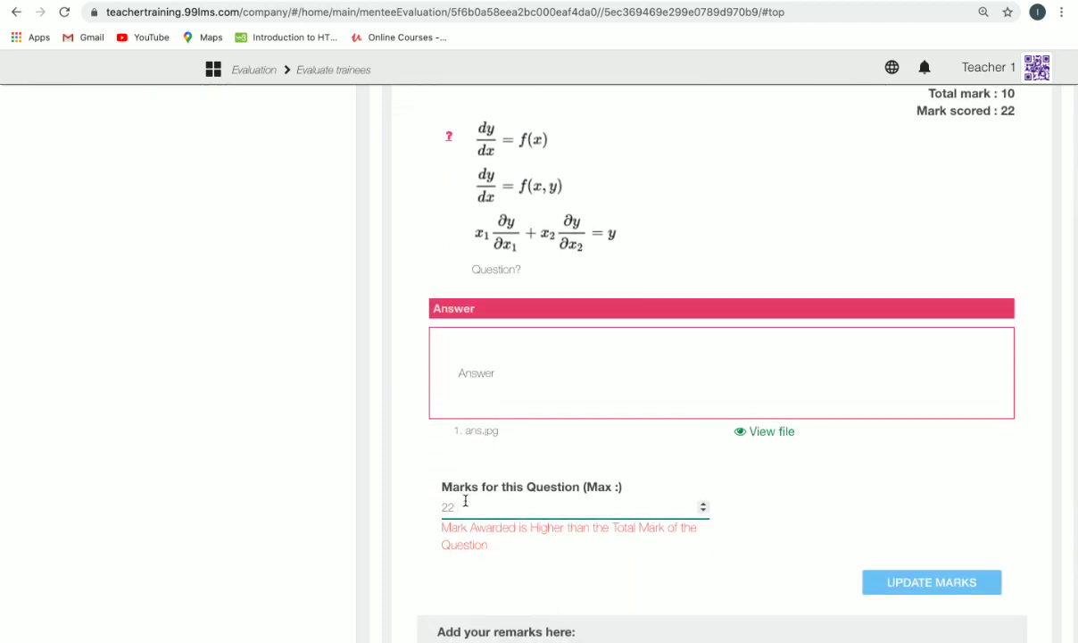
{"action": "key", "text": "BackSpace"}
{"action": "key", "text": "BackSpace"}
{"action": "type", "text": "1"}
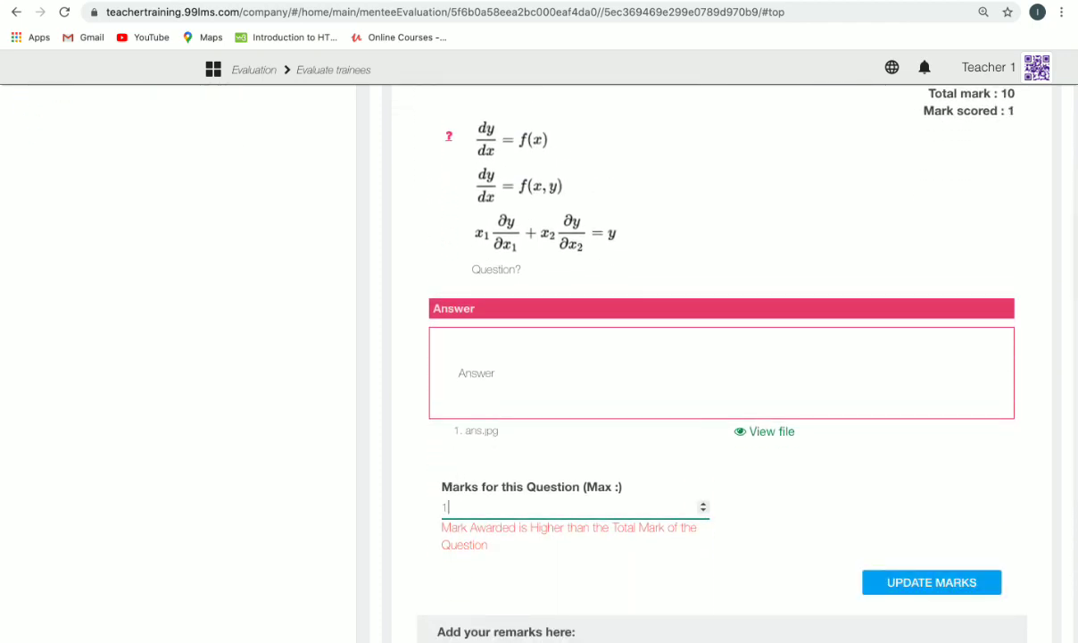
{"action": "type", "text": "0"}
{"action": "left_click", "coordinate": [902, 540]}
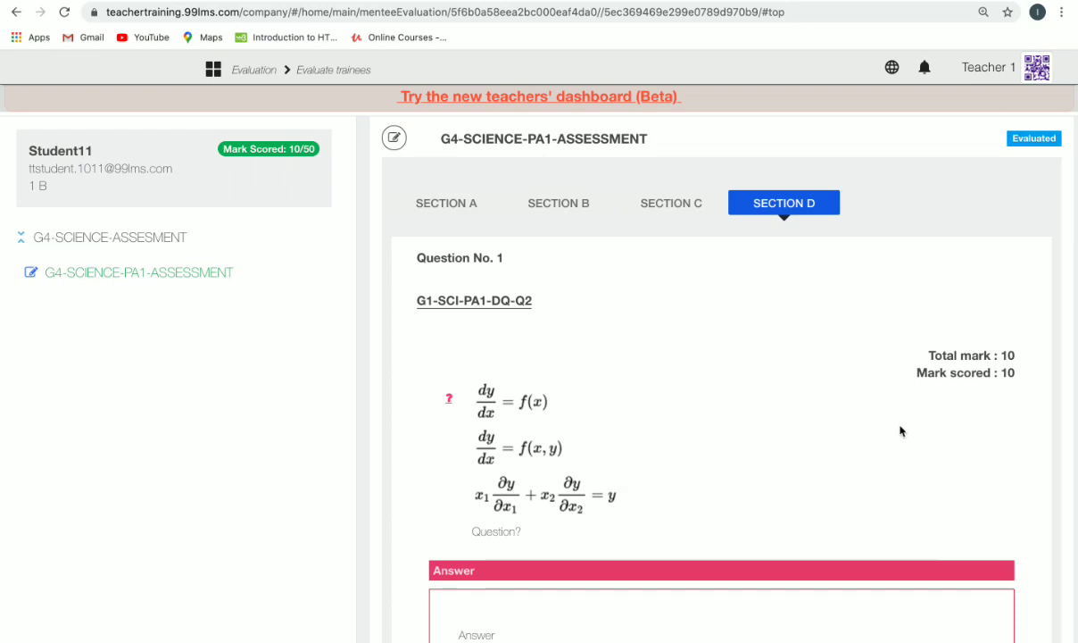
Review the Section C matching question
{"action": "scroll", "coordinate": [855, 450], "scroll_direction": "down", "scroll_amount": 3}
{"action": "scroll", "coordinate": [855, 451], "scroll_direction": "down", "scroll_amount": 3}
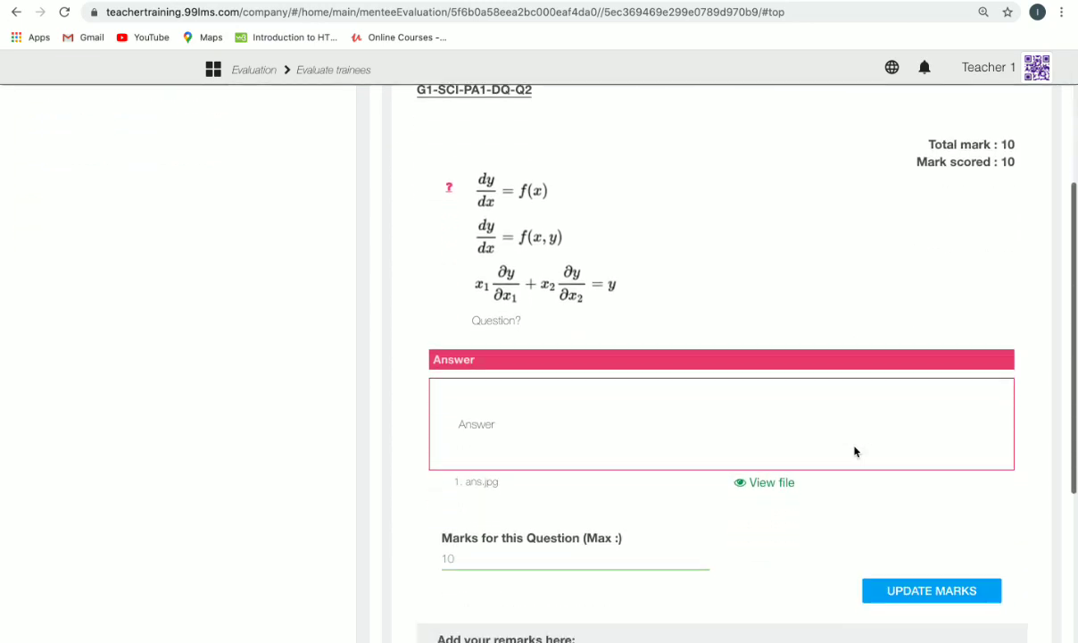
{"action": "scroll", "coordinate": [854, 451], "scroll_direction": "down", "scroll_amount": 3}
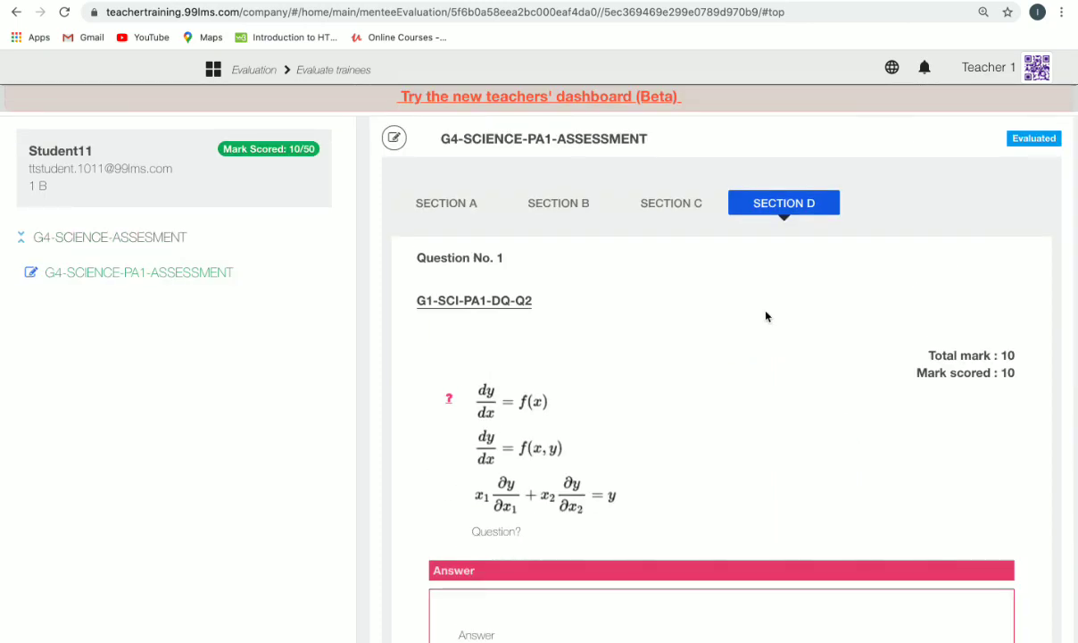
{"action": "left_click", "coordinate": [688, 215]}
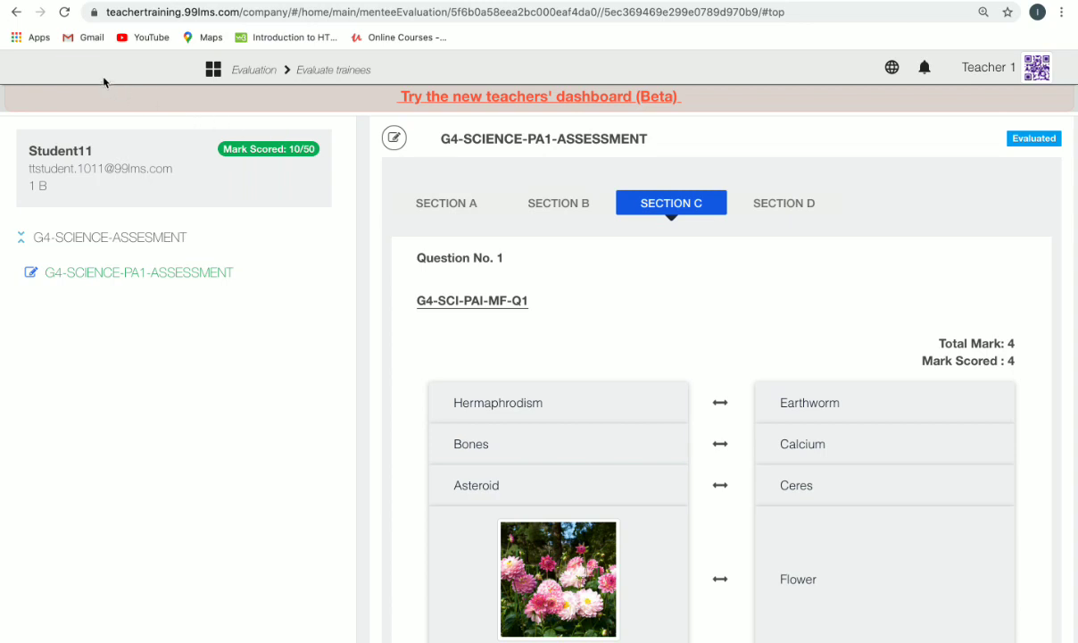
Reload the evaluation and confirm the total of 20/50 and the descriptive question's 10 marks
{"action": "key", "text": "super+r"}
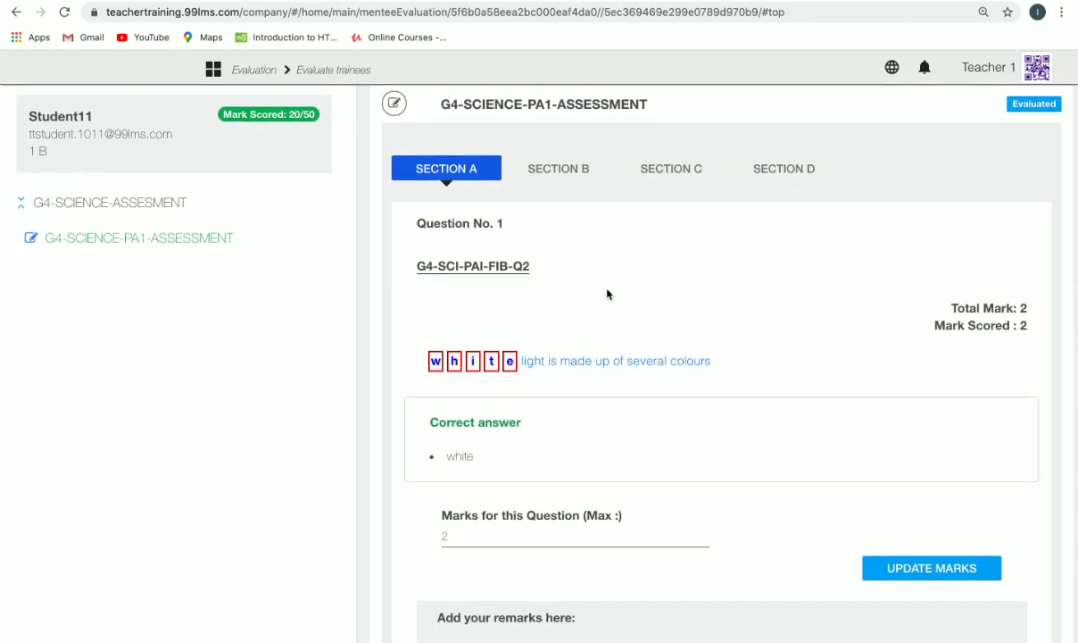
{"action": "scroll", "coordinate": [691, 529], "scroll_direction": "down", "scroll_amount": 10}
{"action": "scroll", "coordinate": [671, 373], "scroll_direction": "up", "scroll_amount": 3}
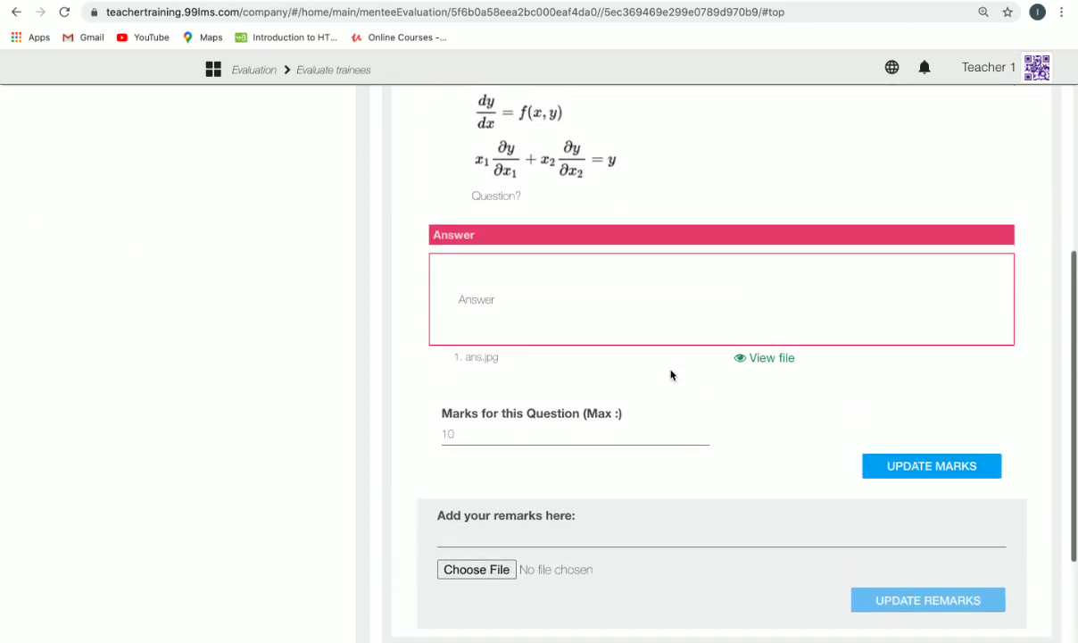
{"action": "scroll", "coordinate": [671, 375], "scroll_direction": "up", "scroll_amount": 2}
{"action": "scroll", "coordinate": [671, 375], "scroll_direction": "down", "scroll_amount": 2}
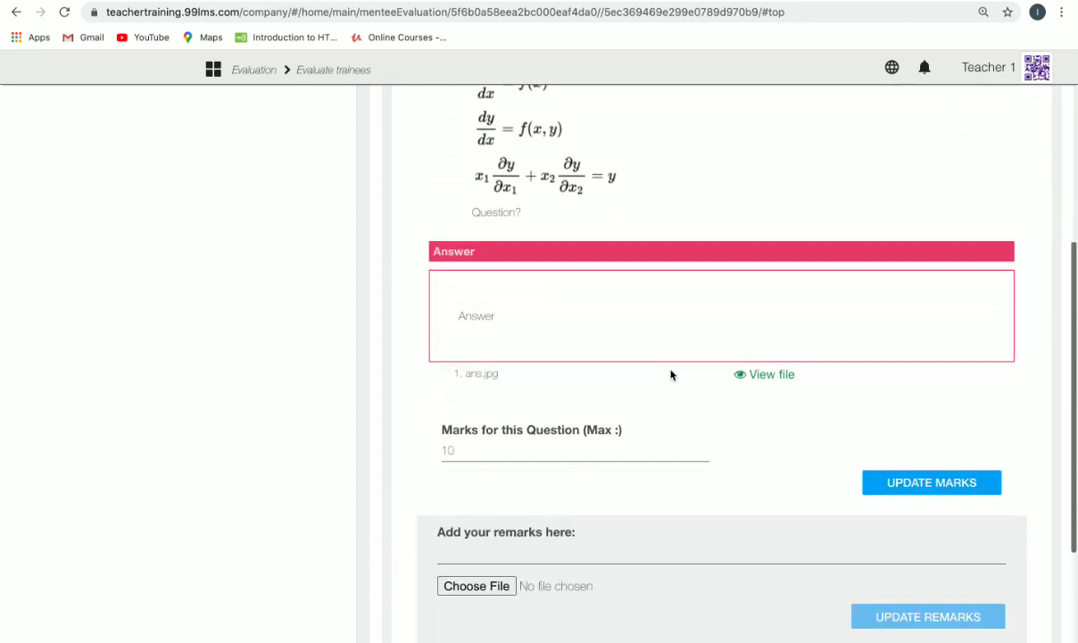
{"action": "scroll", "coordinate": [672, 375], "scroll_direction": "down", "scroll_amount": 4}
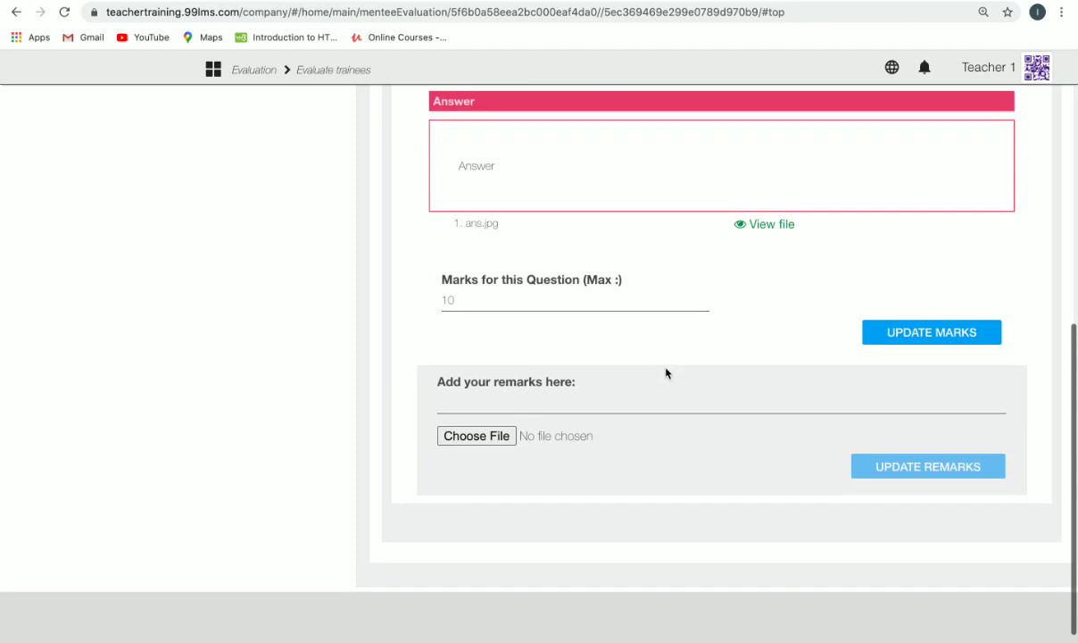
Save the remark 'Good' on the descriptive answer without attaching a file
{"action": "left_click", "coordinate": [557, 406]}
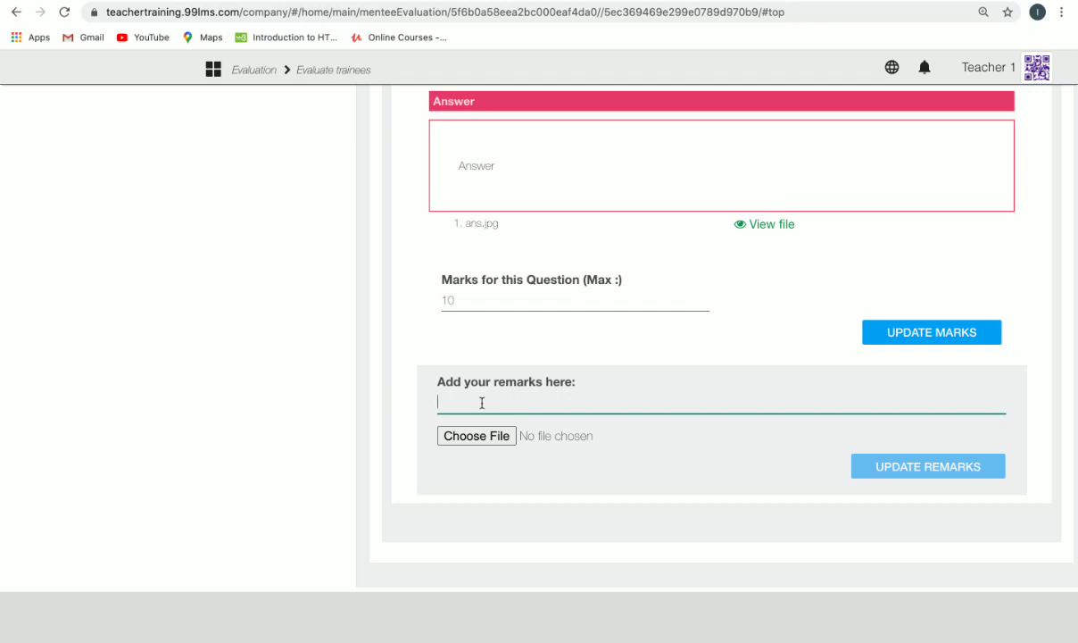
{"action": "type", "text": "G"}
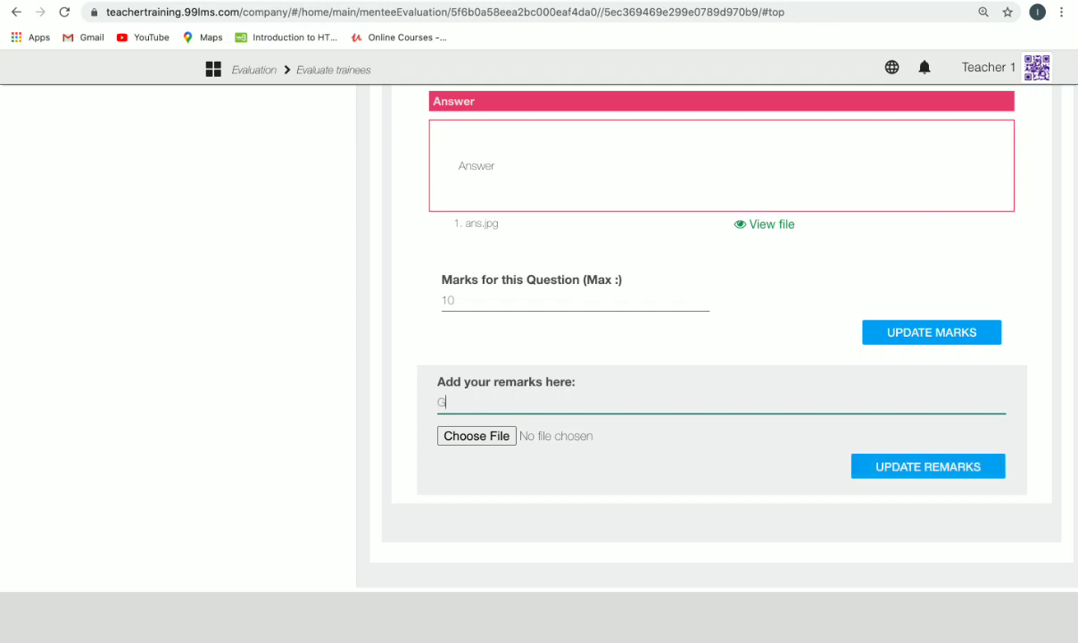
{"action": "type", "text": "ood"}
{"action": "left_click", "coordinate": [442, 437]}
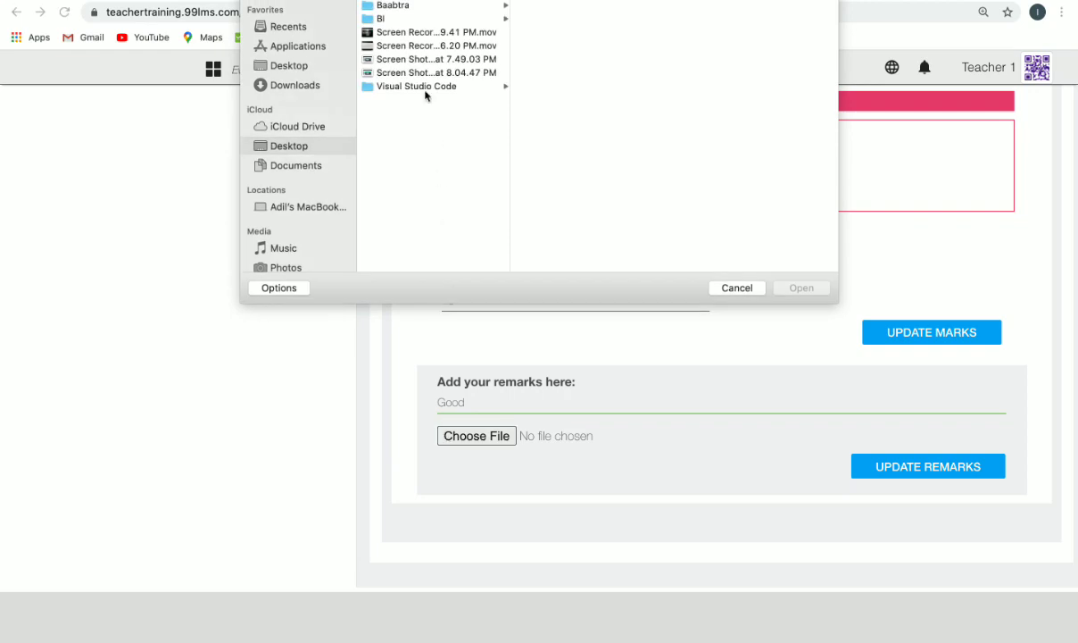
{"action": "left_click", "coordinate": [718, 293]}
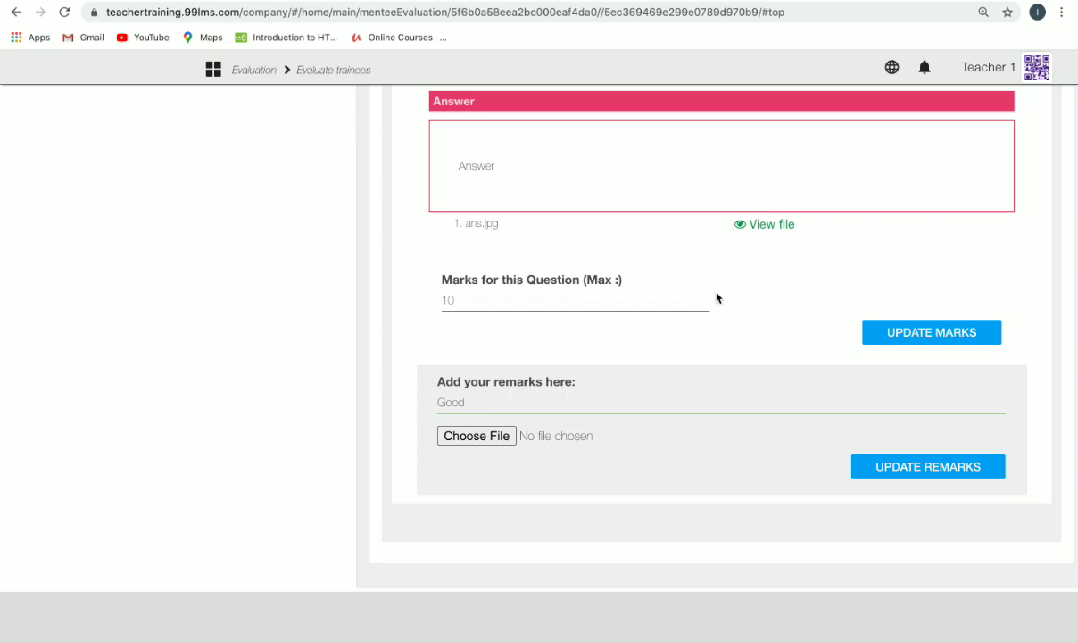
{"action": "left_click", "coordinate": [881, 468]}
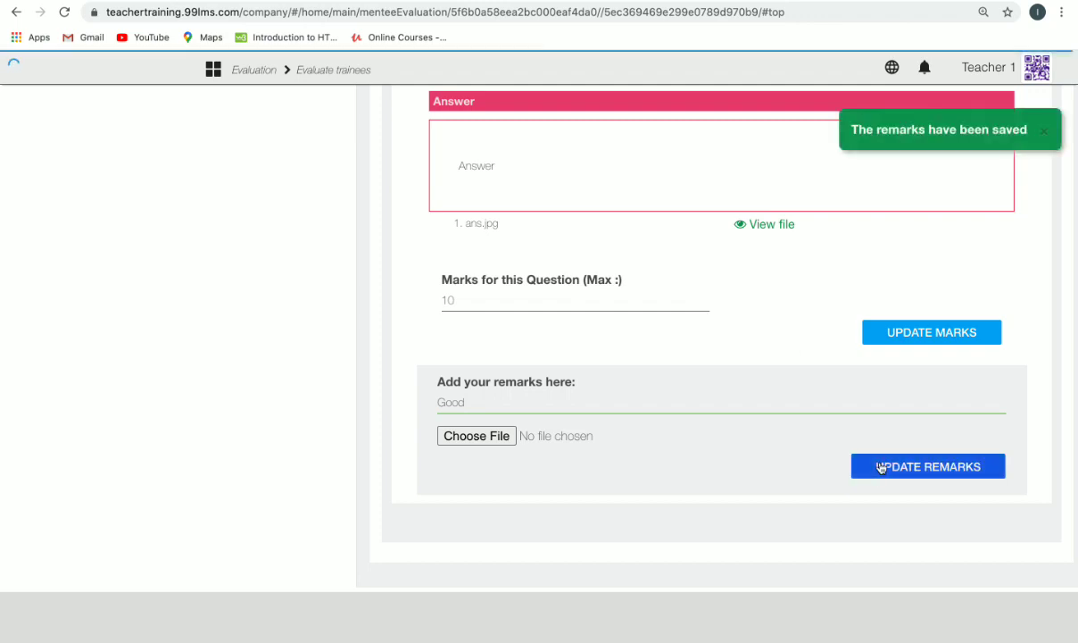